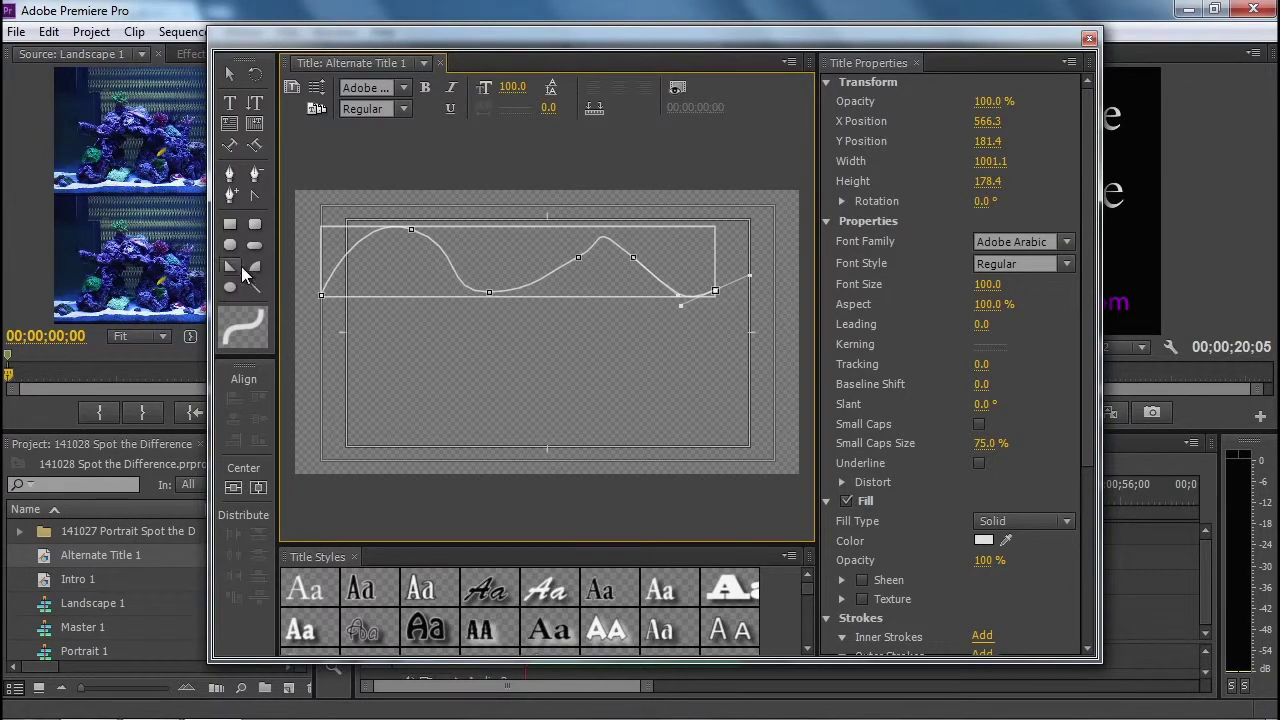
Enter the text "Spot the DIfference" along the wavy path and set its font size to 193
left_click(237, 152)
type("the Difference")
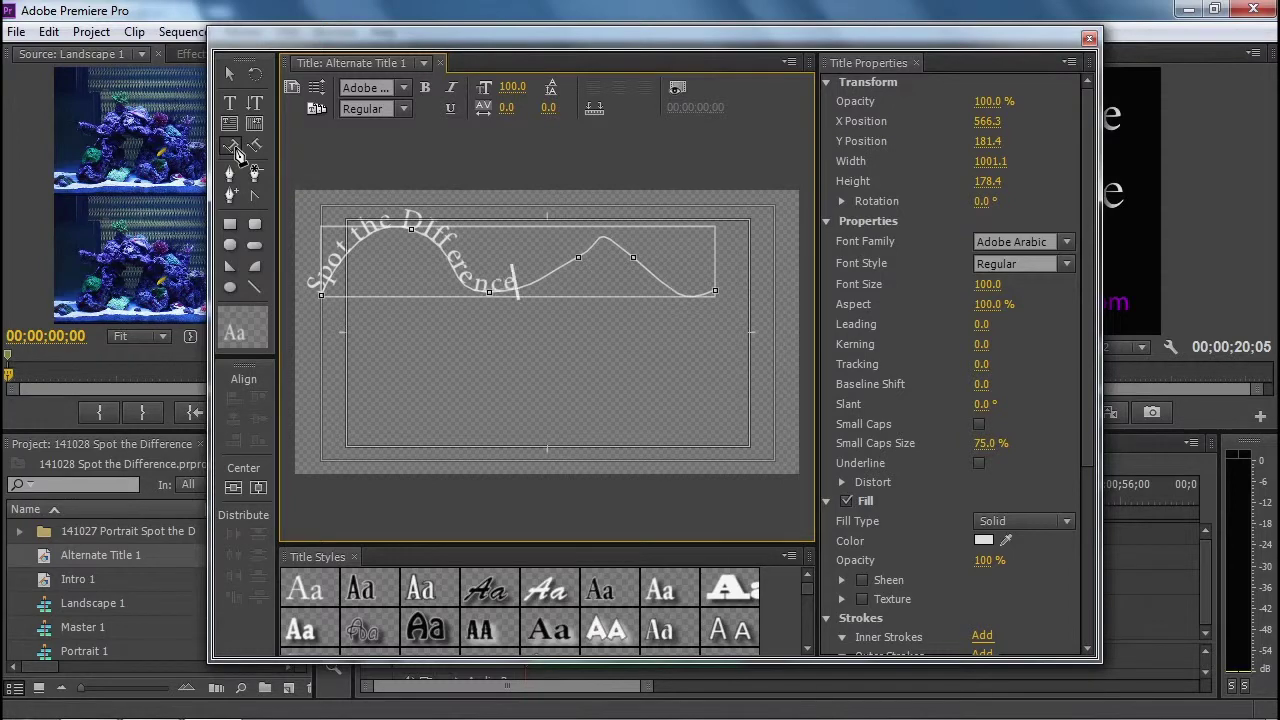
key("ctrl+a")
left_click(233, 147)
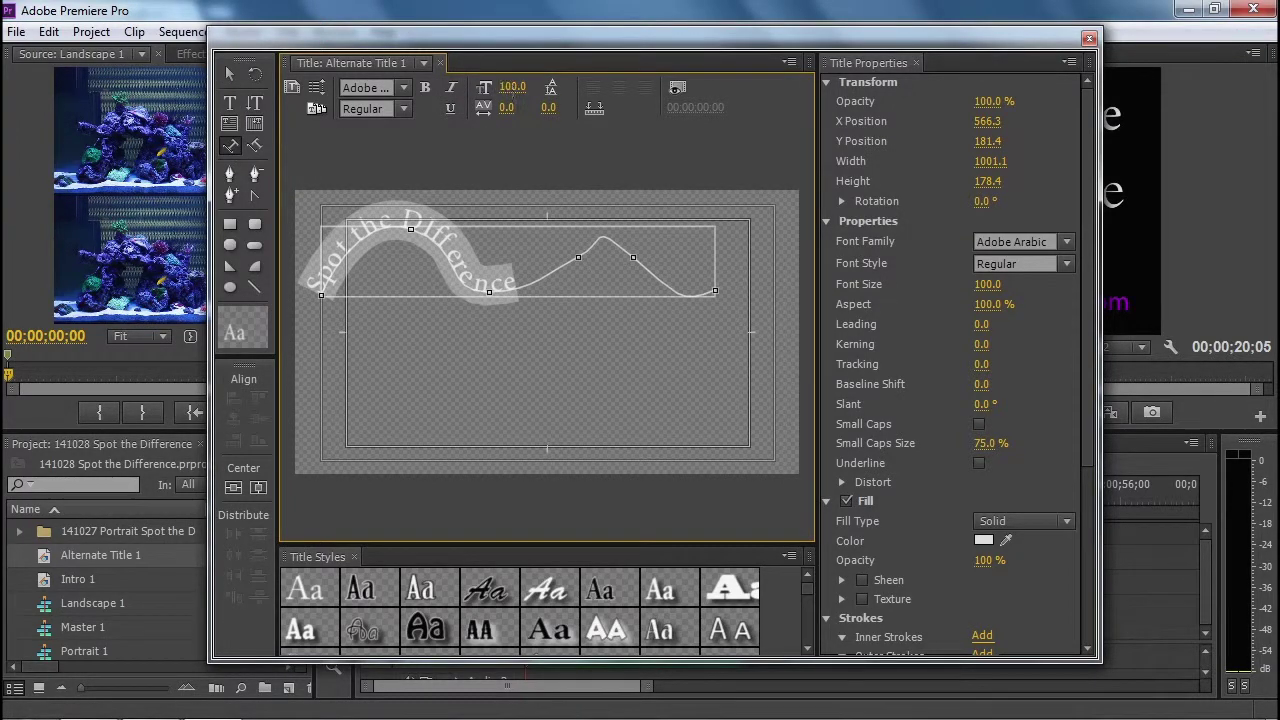
left_click(518, 84)
left_click(512, 106)
left_click_drag(511, 86, 612, 88)
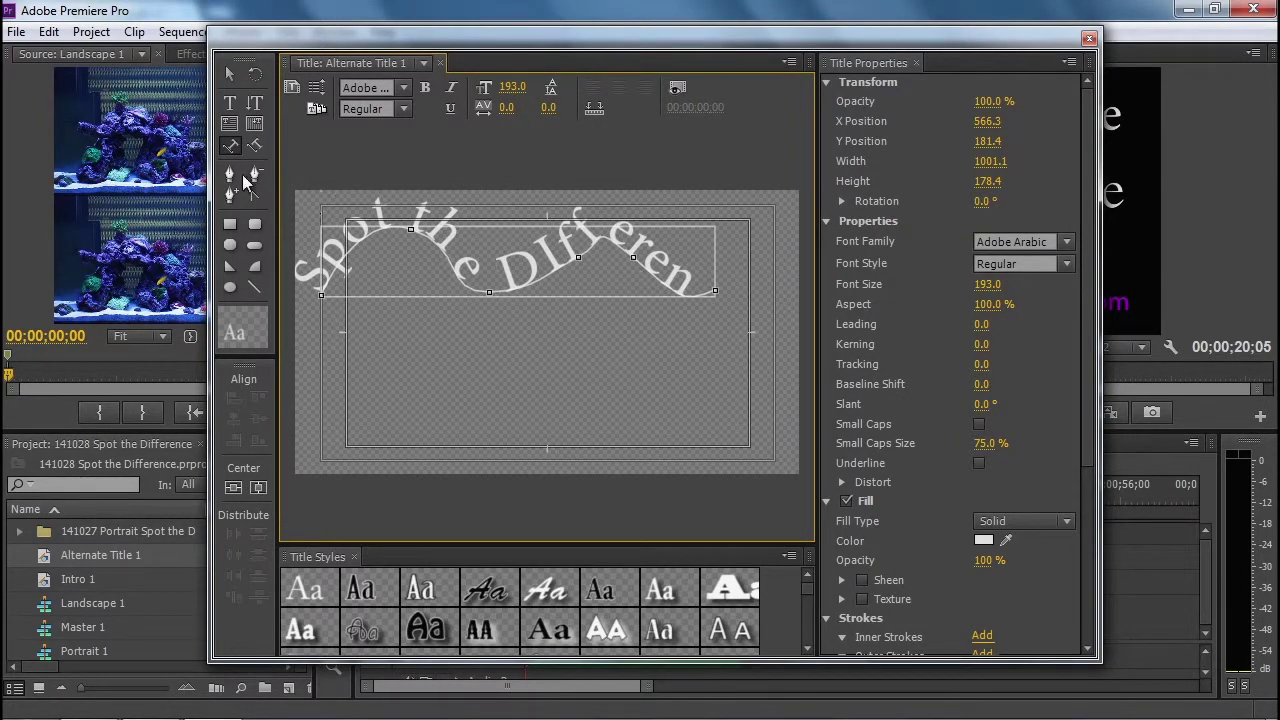
Smooth and flatten the second crest of the text path with the Pen tool
key("p")
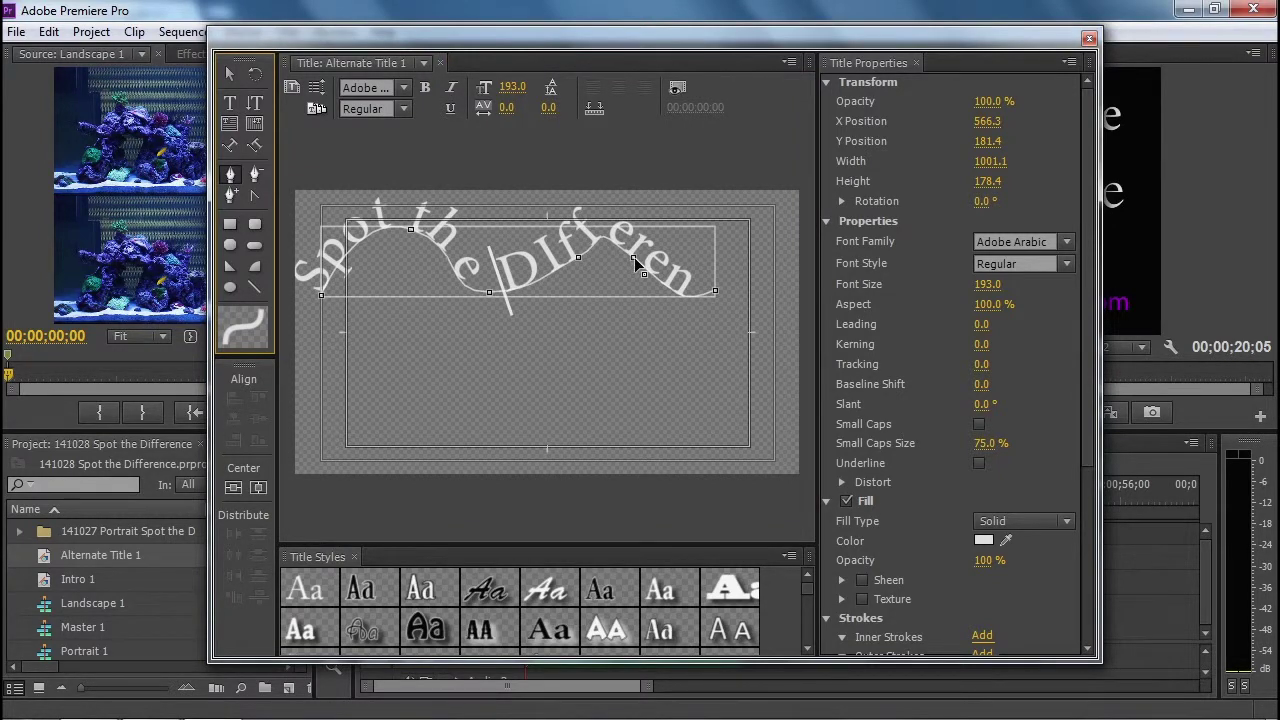
left_click(634, 257)
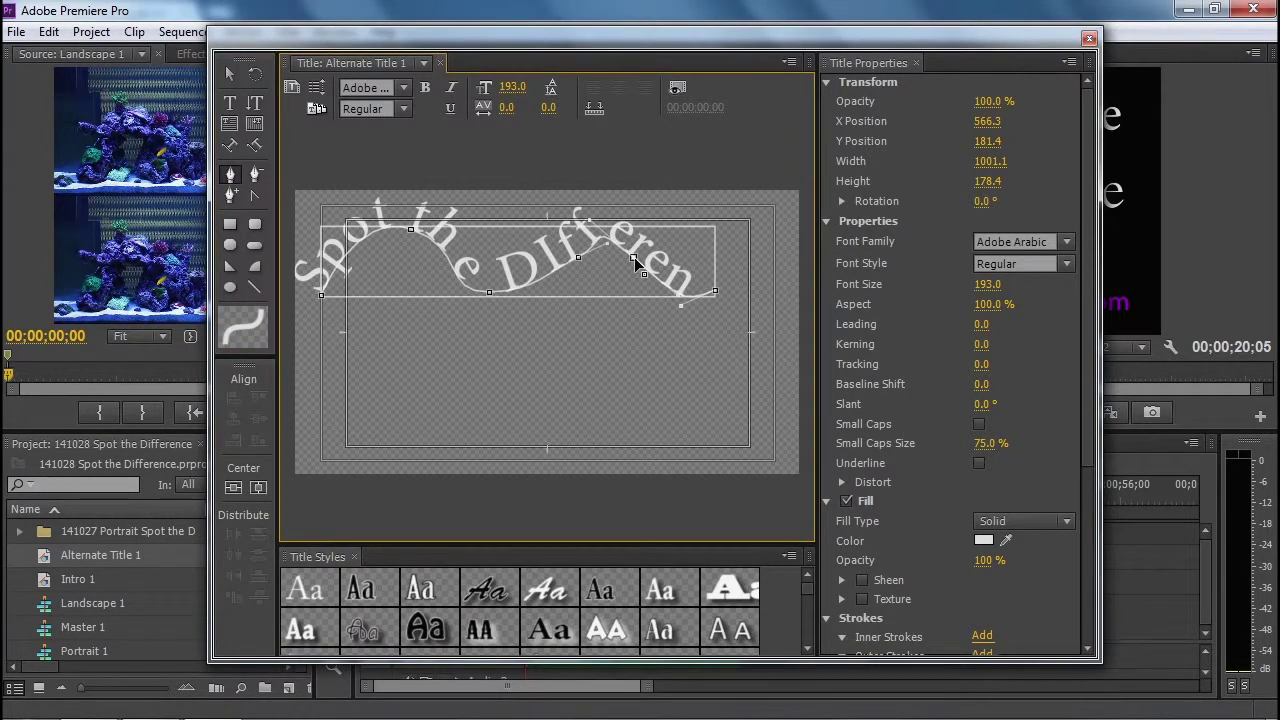
left_click_drag(589, 219, 602, 248)
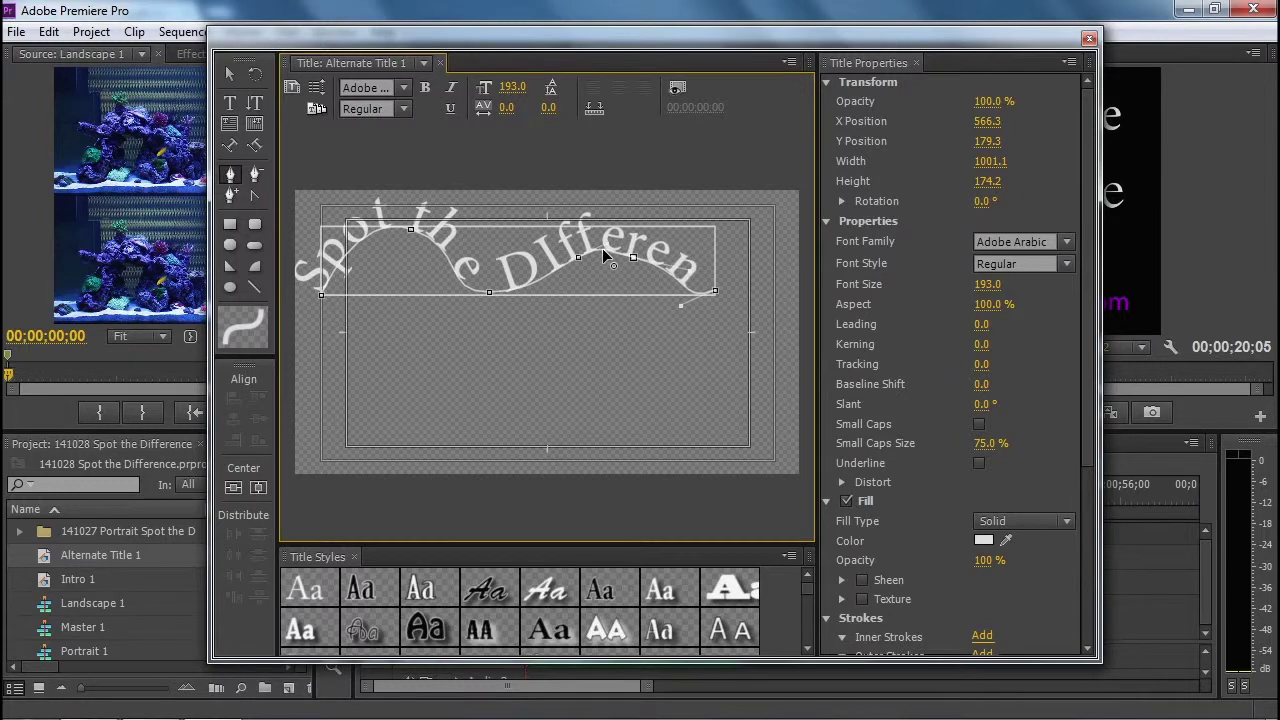
Extend the text path with a new end point to a width of about 1105 and adjust that point's curve handle
left_click(744, 263)
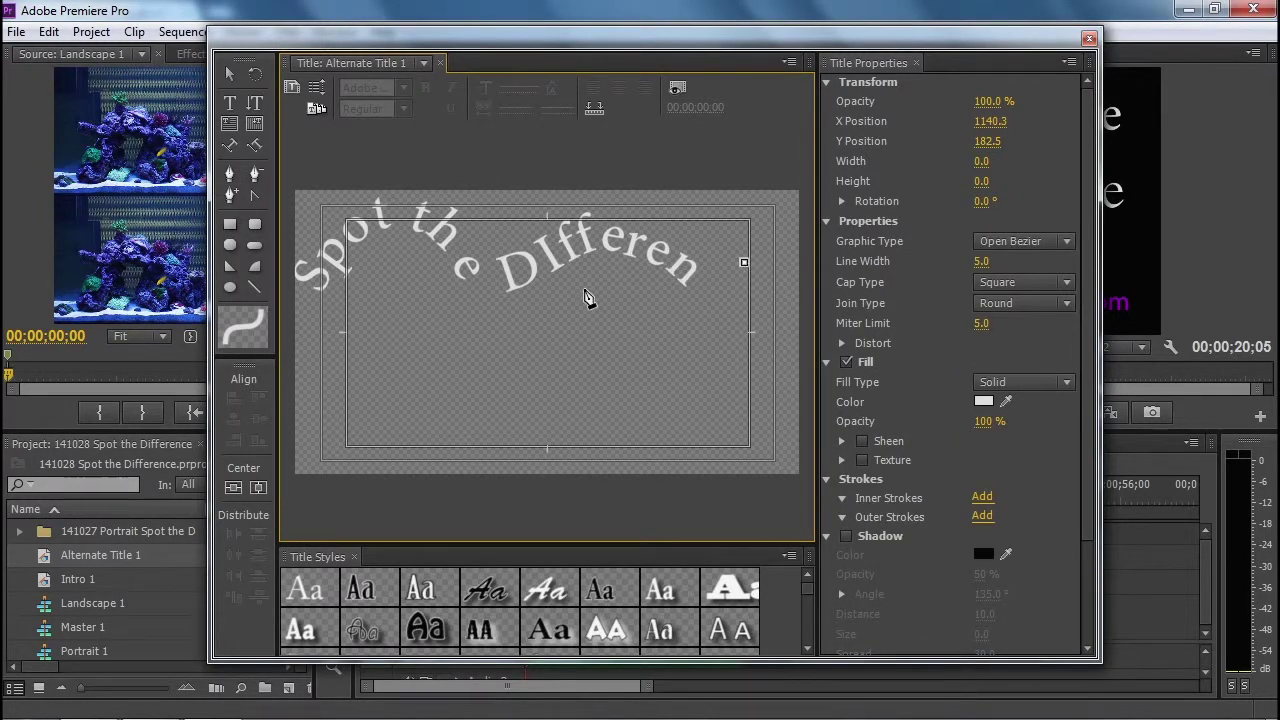
key("ctrl+z")
left_click(229, 145)
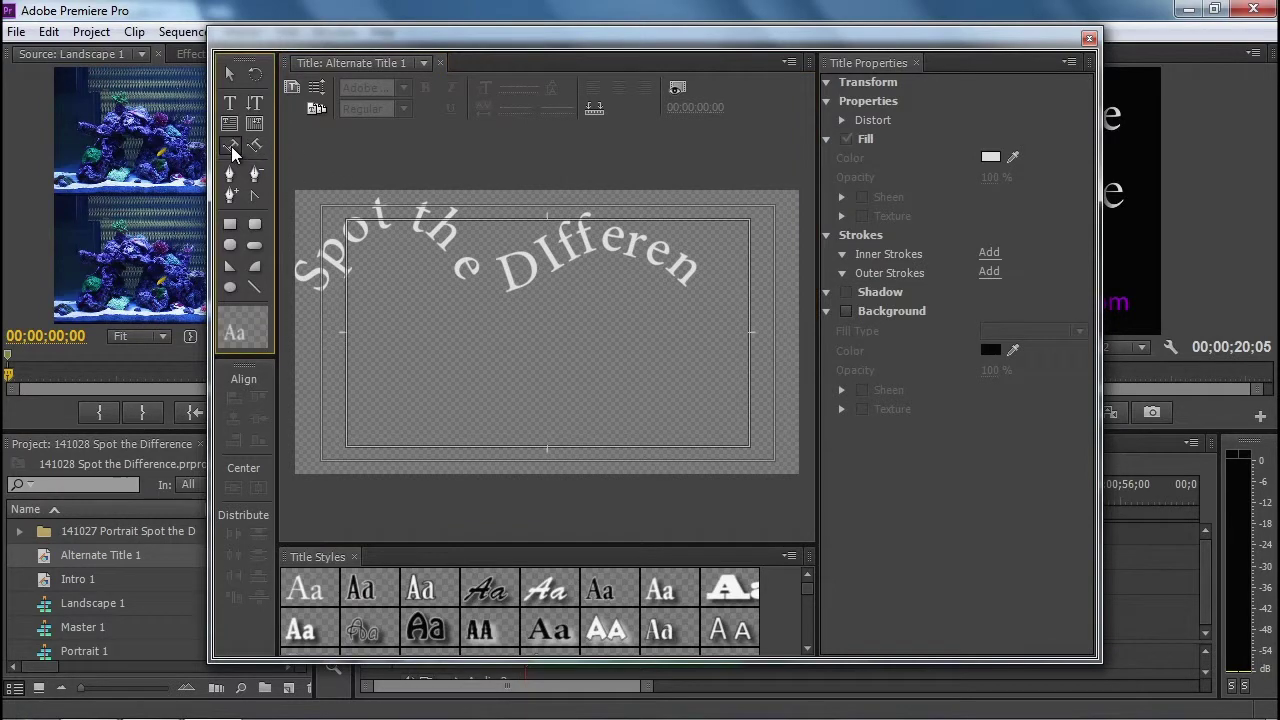
left_click(385, 217)
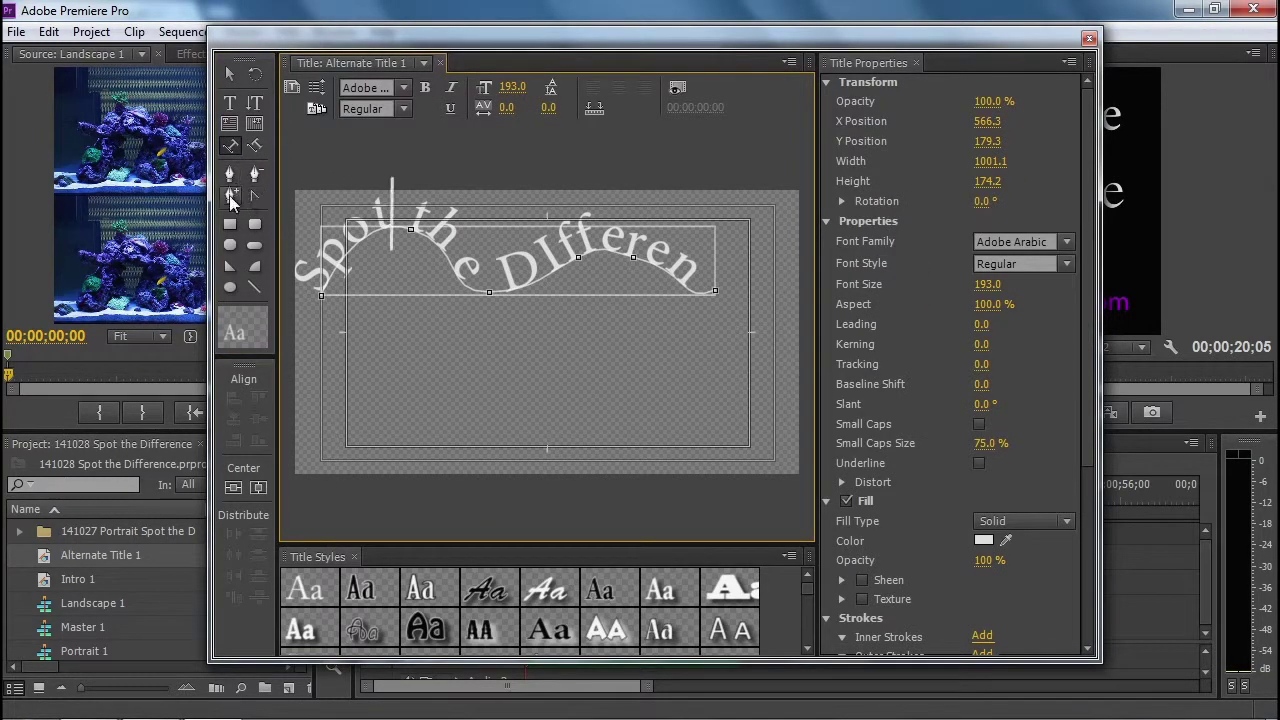
left_click(232, 197)
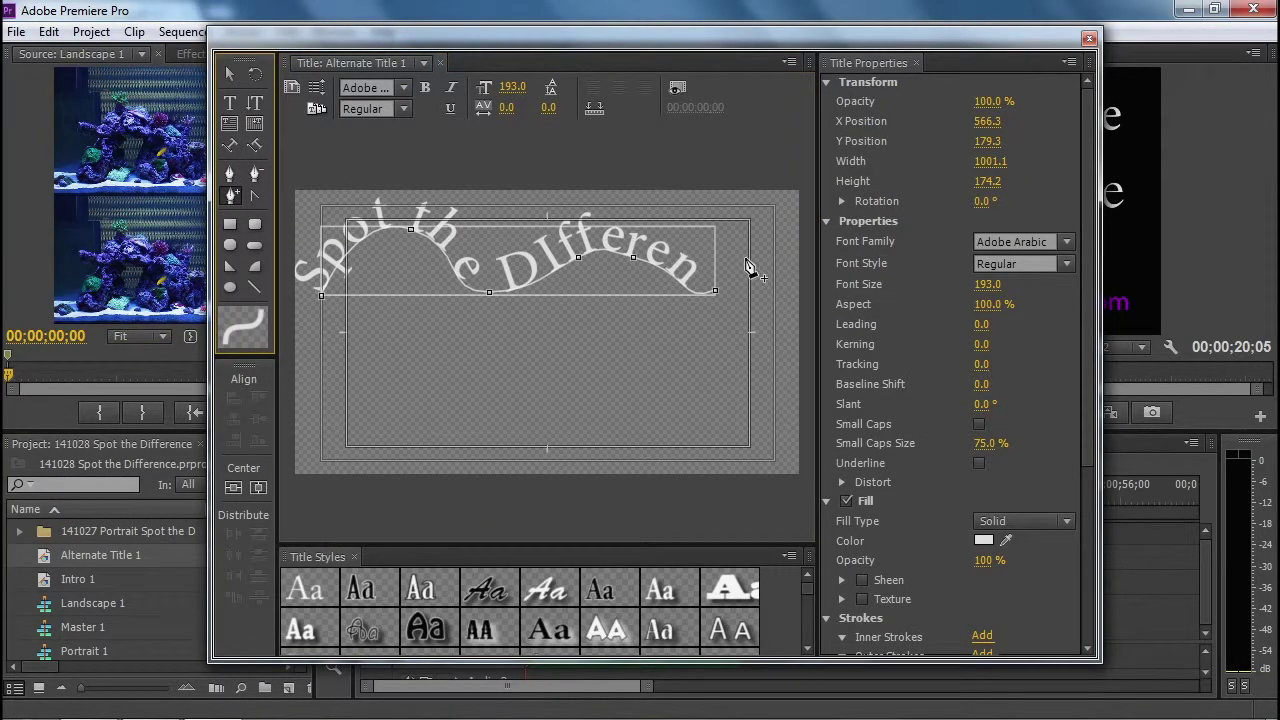
left_click_drag(749, 257, 791, 264)
left_click(230, 174)
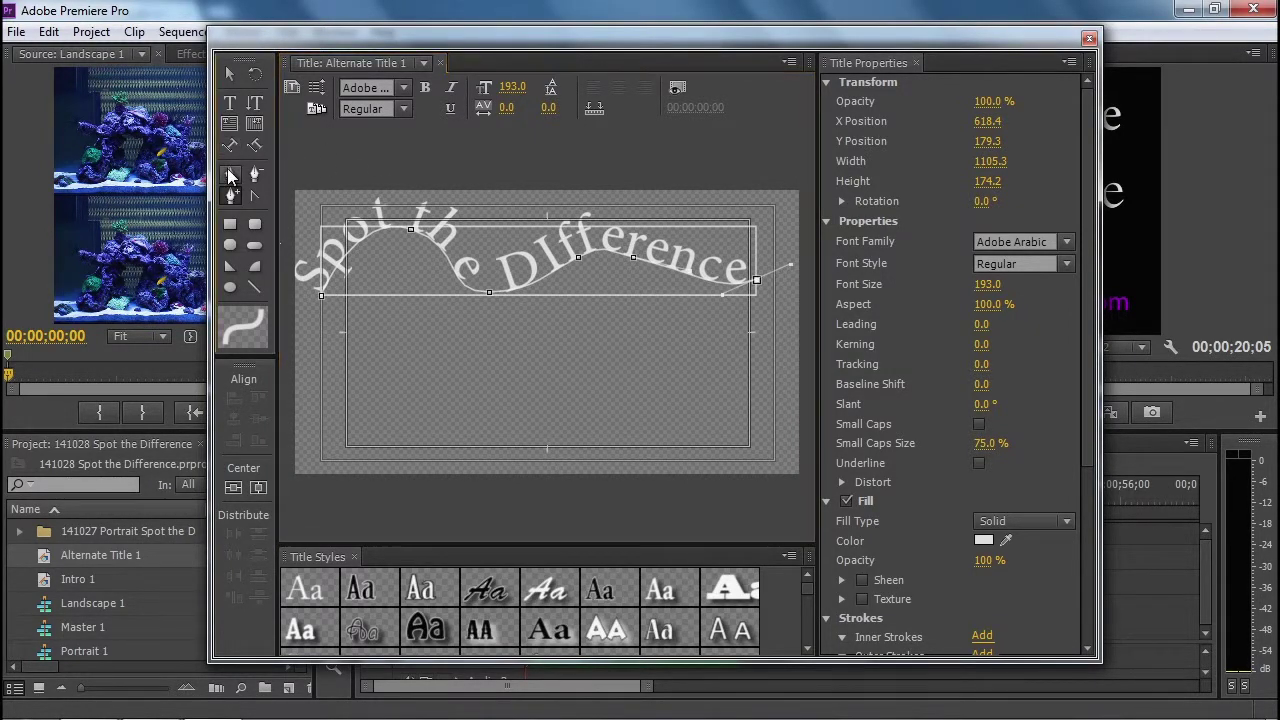
mouse_move(790, 263)
left_mouse_down()
mouse_move(766, 243)
mouse_move(787, 250)
left_mouse_up()
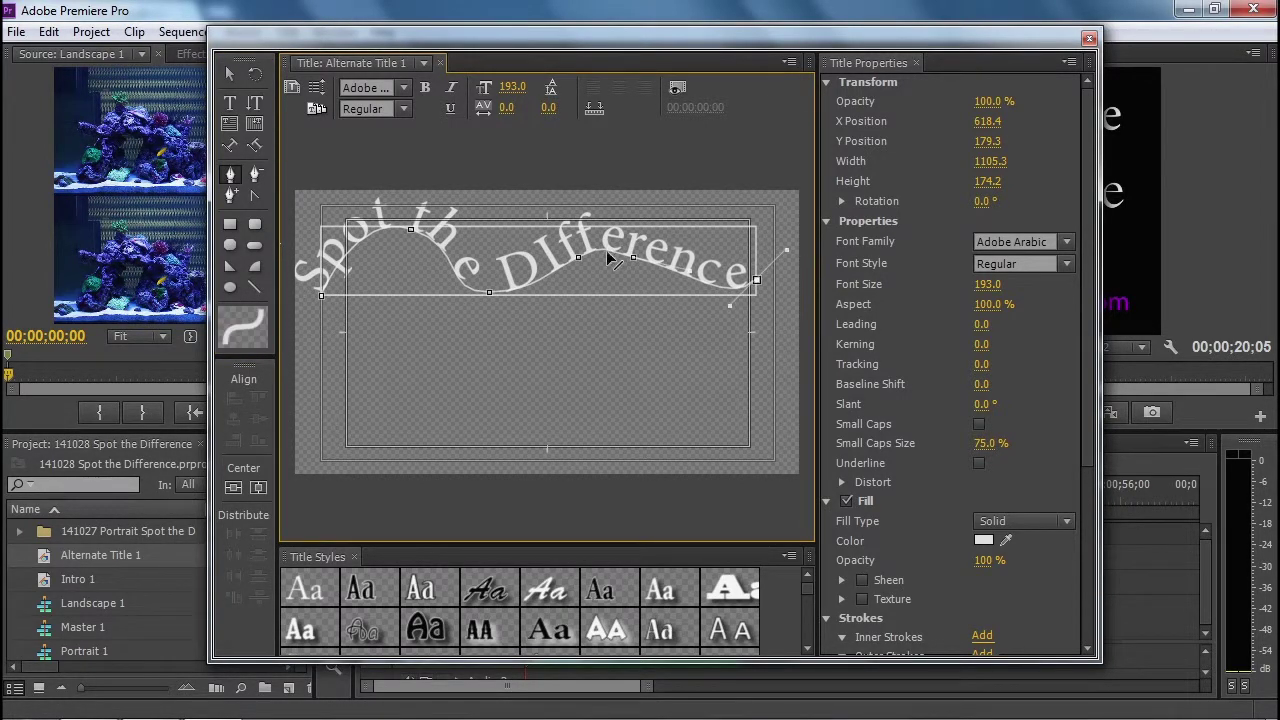
Replace the capital I in the curved title with a lowercase i so the word reads "Difference"
double_click(556, 254)
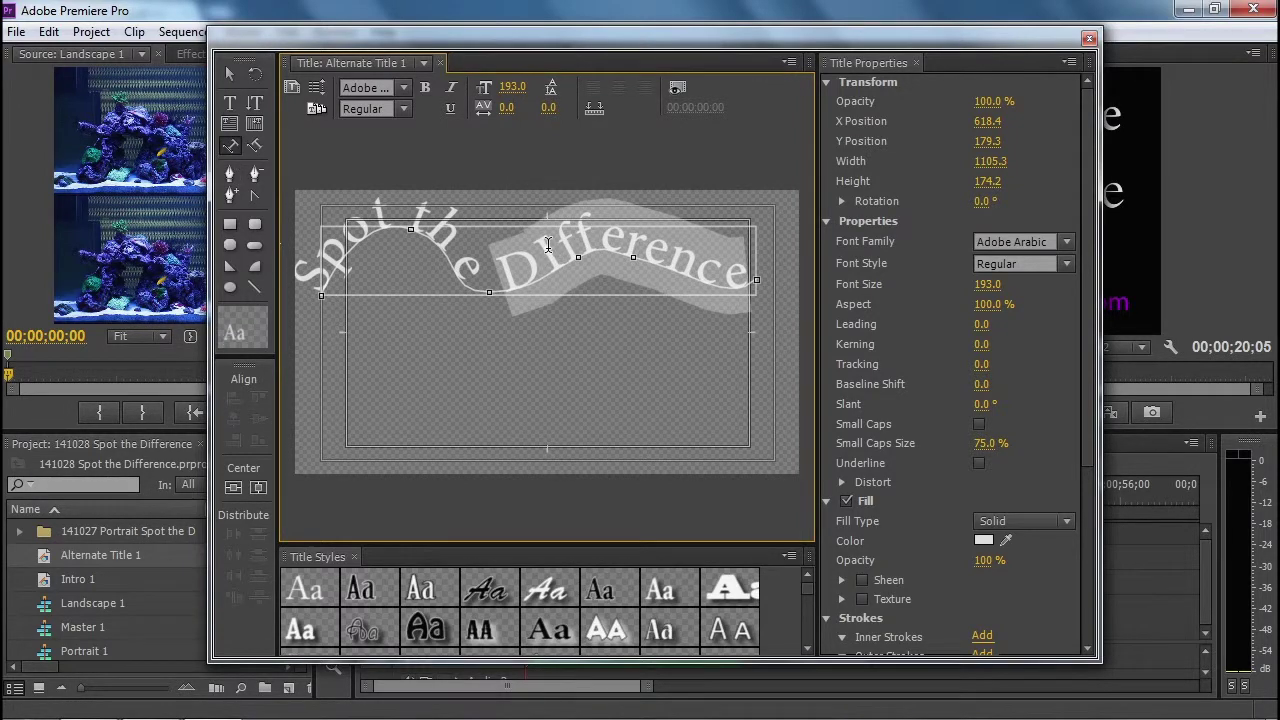
left_click(581, 292)
key("BackSpace")
type("i")
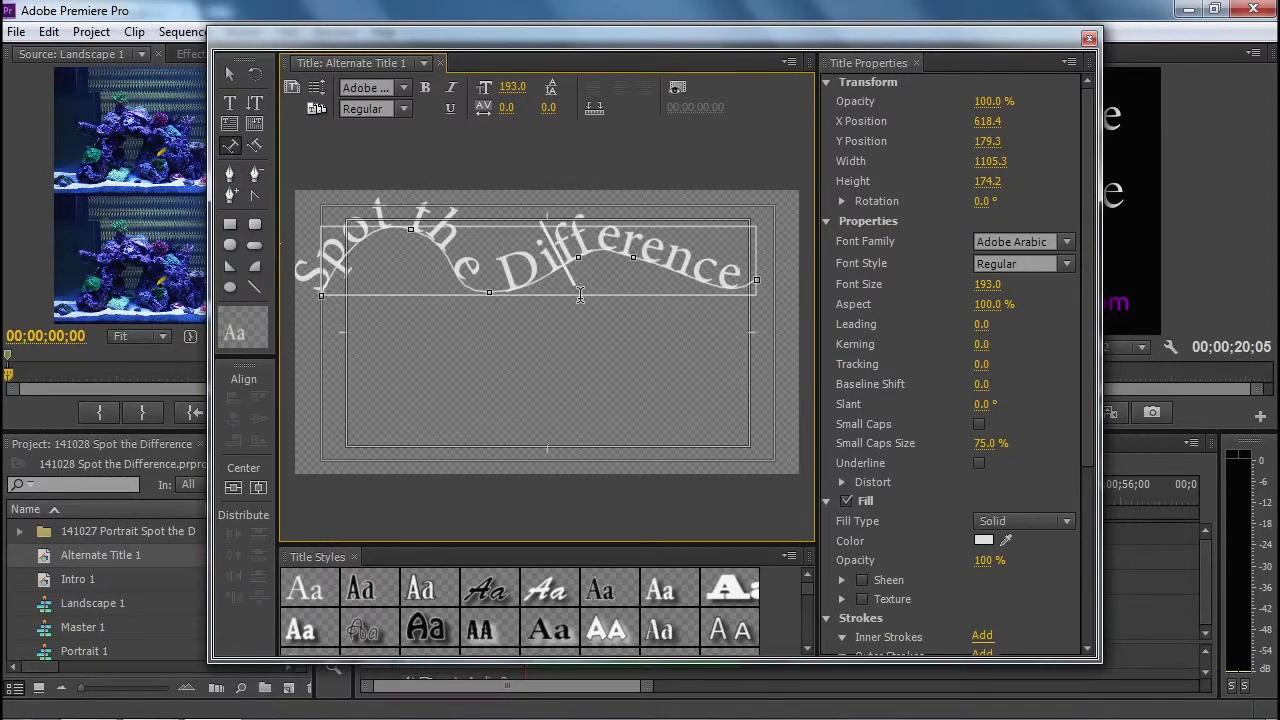
Move the curved title to about X 689.5, Y 169.2 and place a duplicate below it at about X 702.2, Y 389.8
left_click(230, 74)
left_click_drag(516, 268, 548, 287)
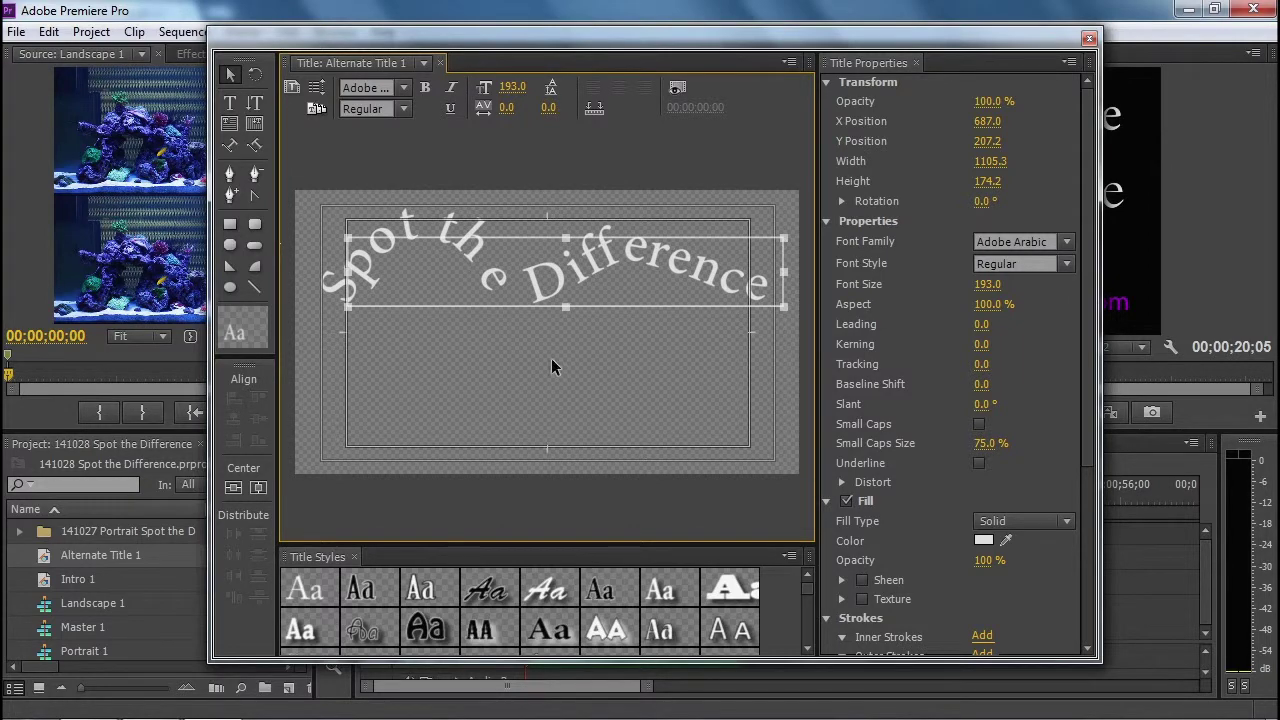
left_click_drag(546, 285, 551, 270)
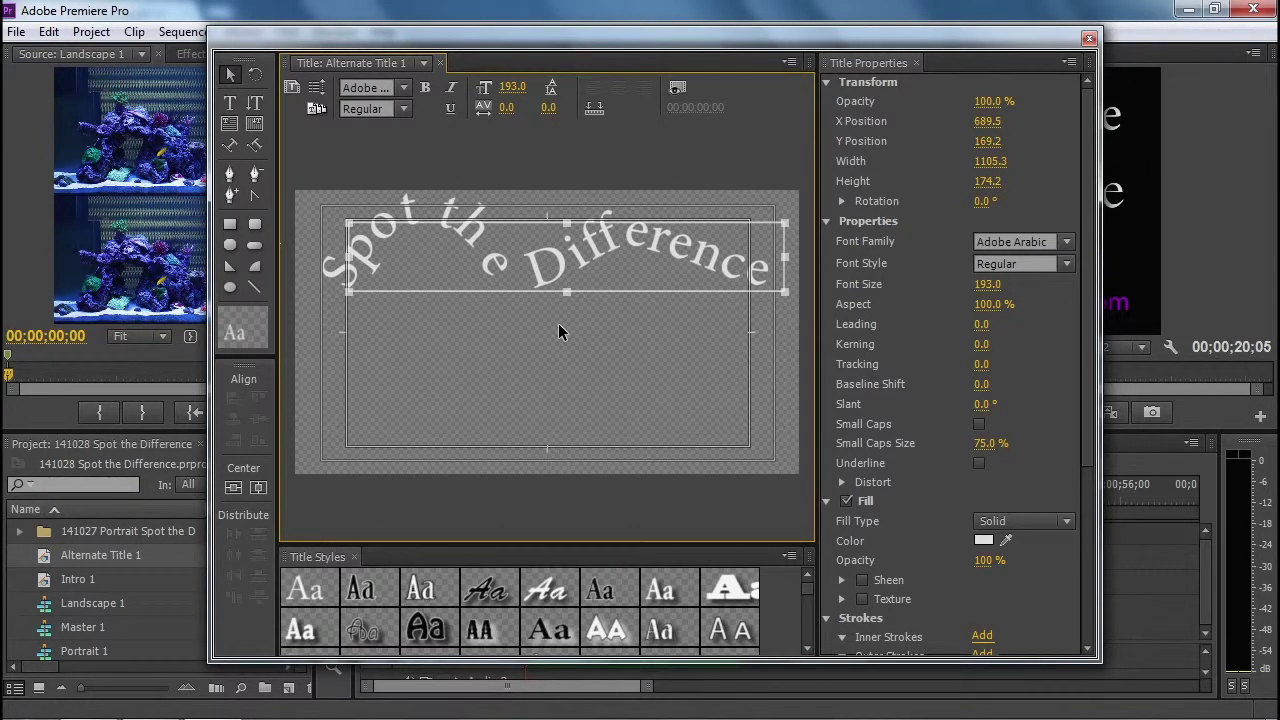
left_click_drag(558, 252, 550, 357)
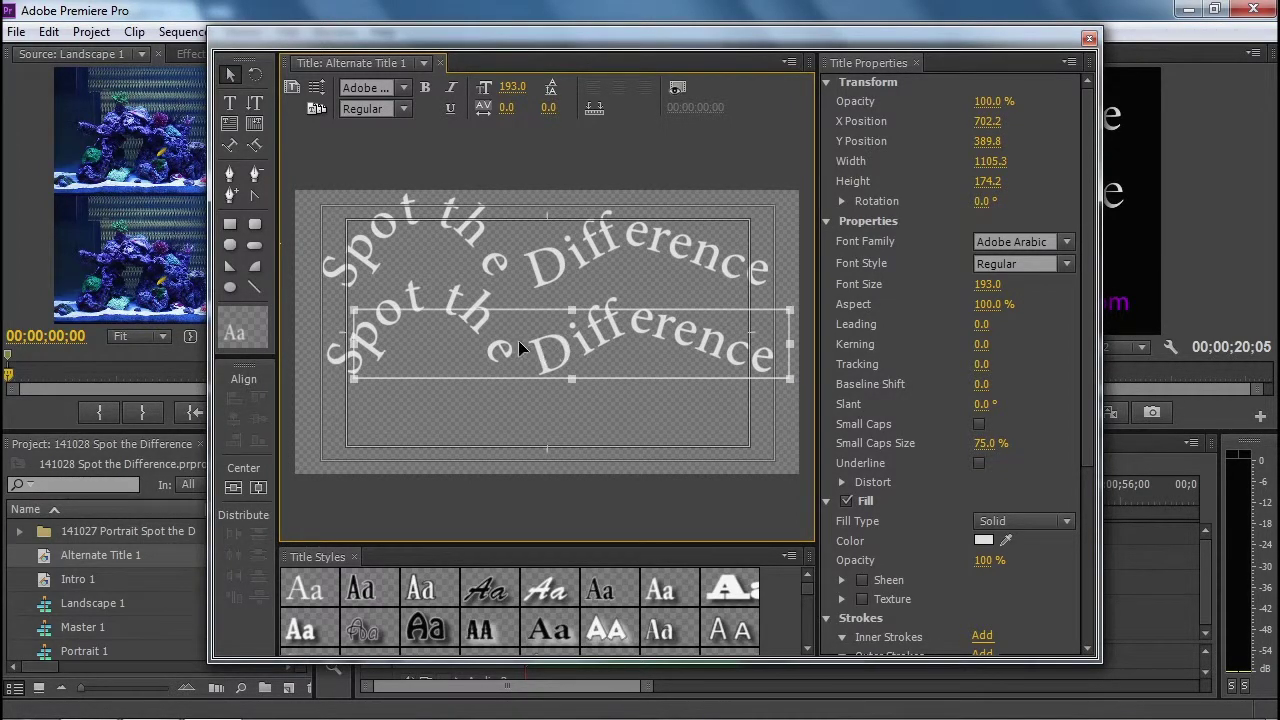
Reshape the duplicate title's path by moving its anchor points into an opposite wave about 1082 wide and 150 high
left_click(227, 152)
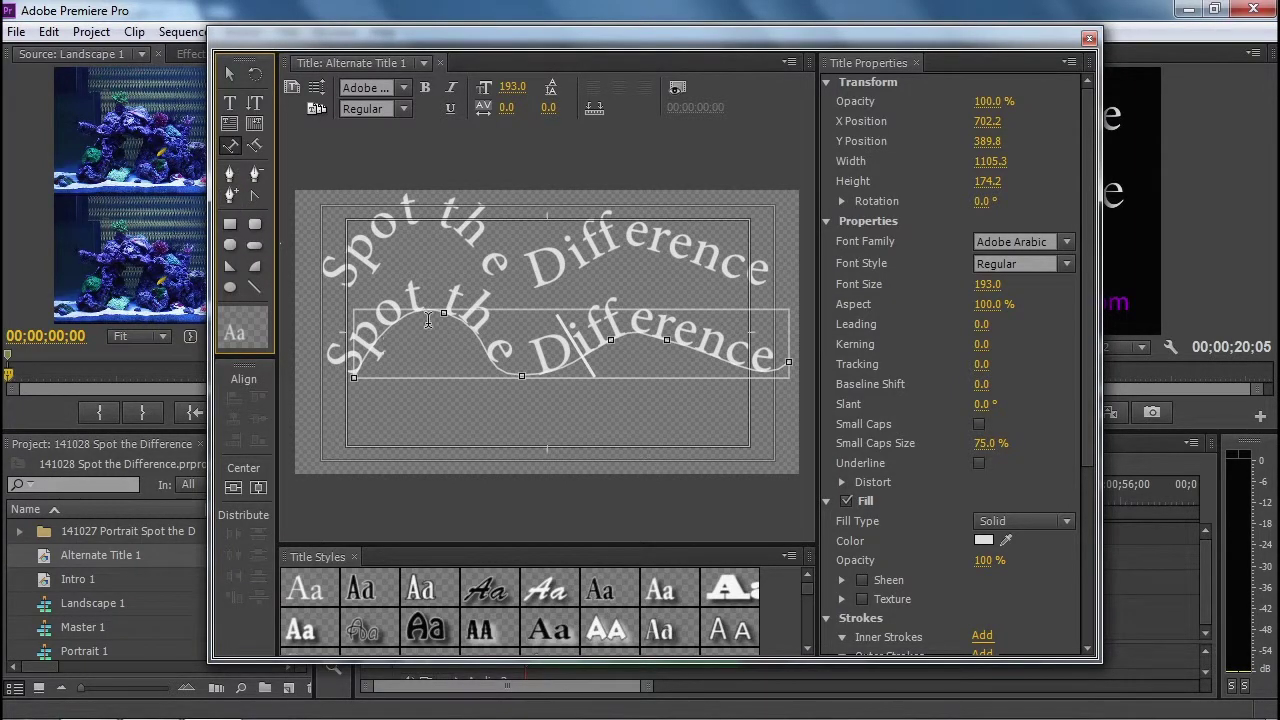
left_click_drag(354, 377, 337, 339)
left_click_drag(445, 312, 423, 365)
left_click(522, 376)
left_click_drag(522, 376, 516, 326)
left_click_drag(610, 341, 609, 367)
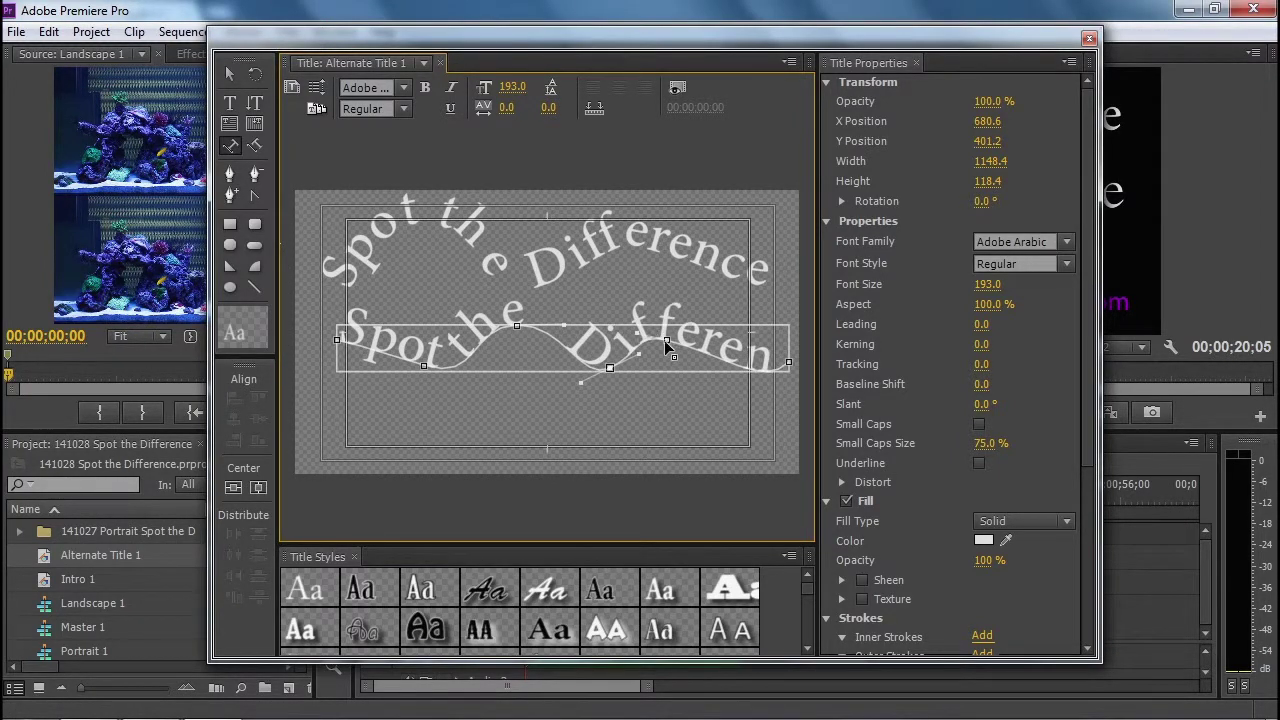
left_click_drag(664, 341, 671, 317)
left_click_drag(791, 365, 761, 371)
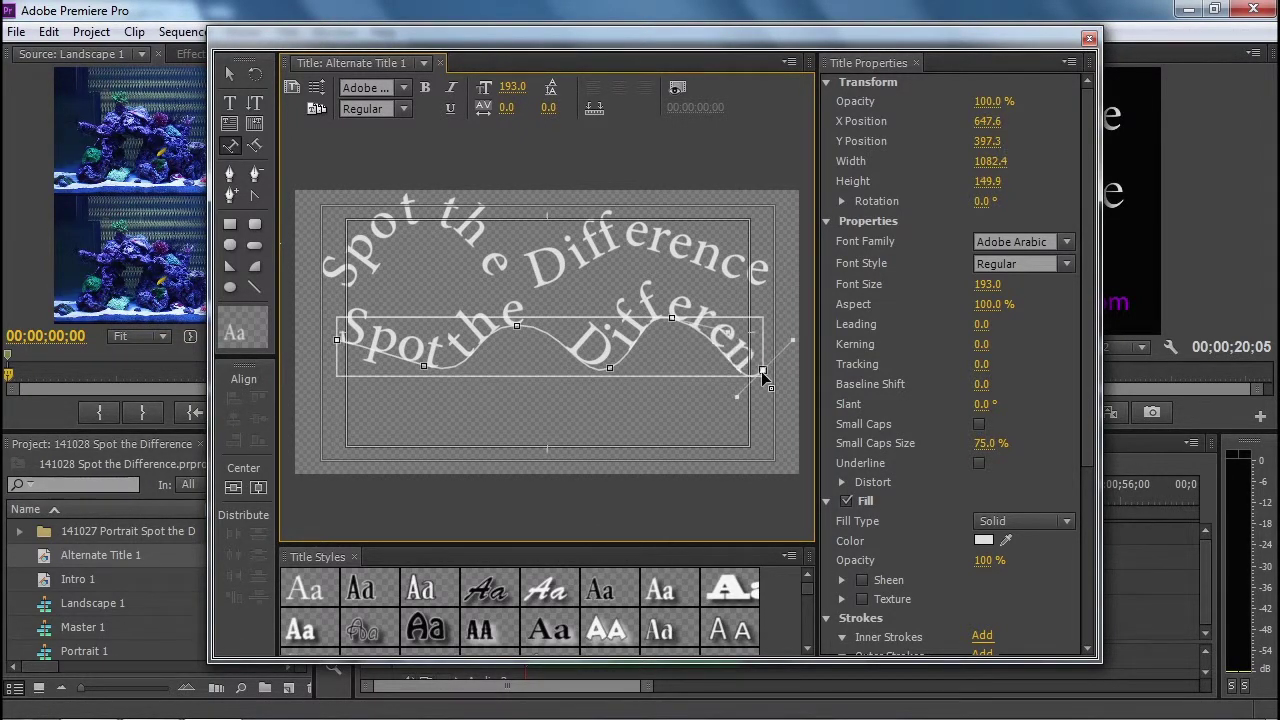
Tighten the gap before "Difference" in the lower title, raise its path's second valley, and pull the start point outward to about 1128 wide
left_click(535, 327)
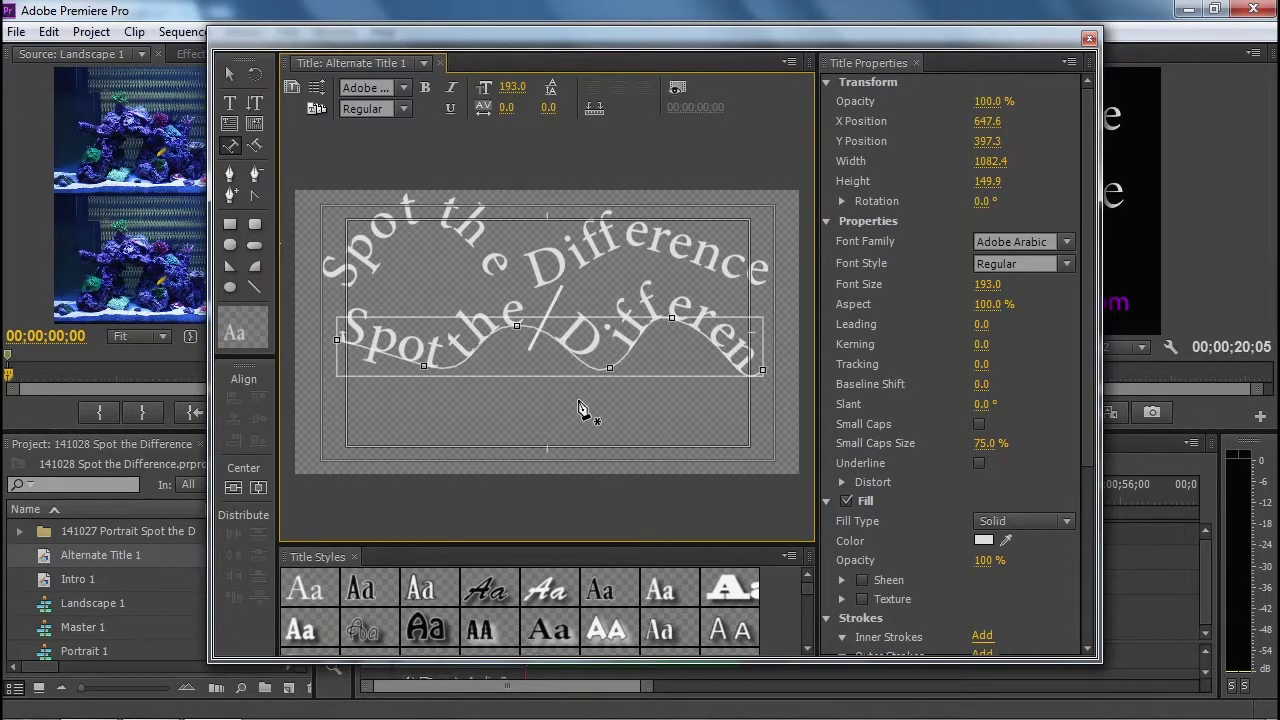
key("Delete")
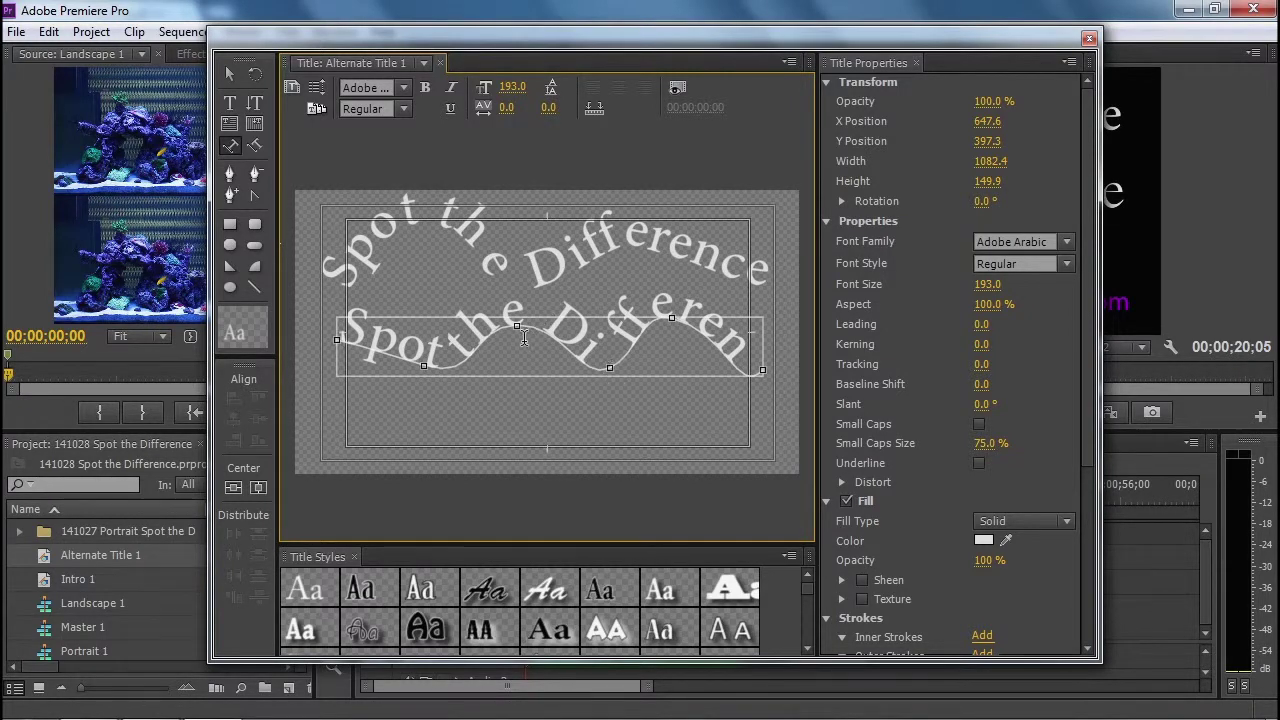
left_click(232, 175)
left_click_drag(611, 370, 595, 346)
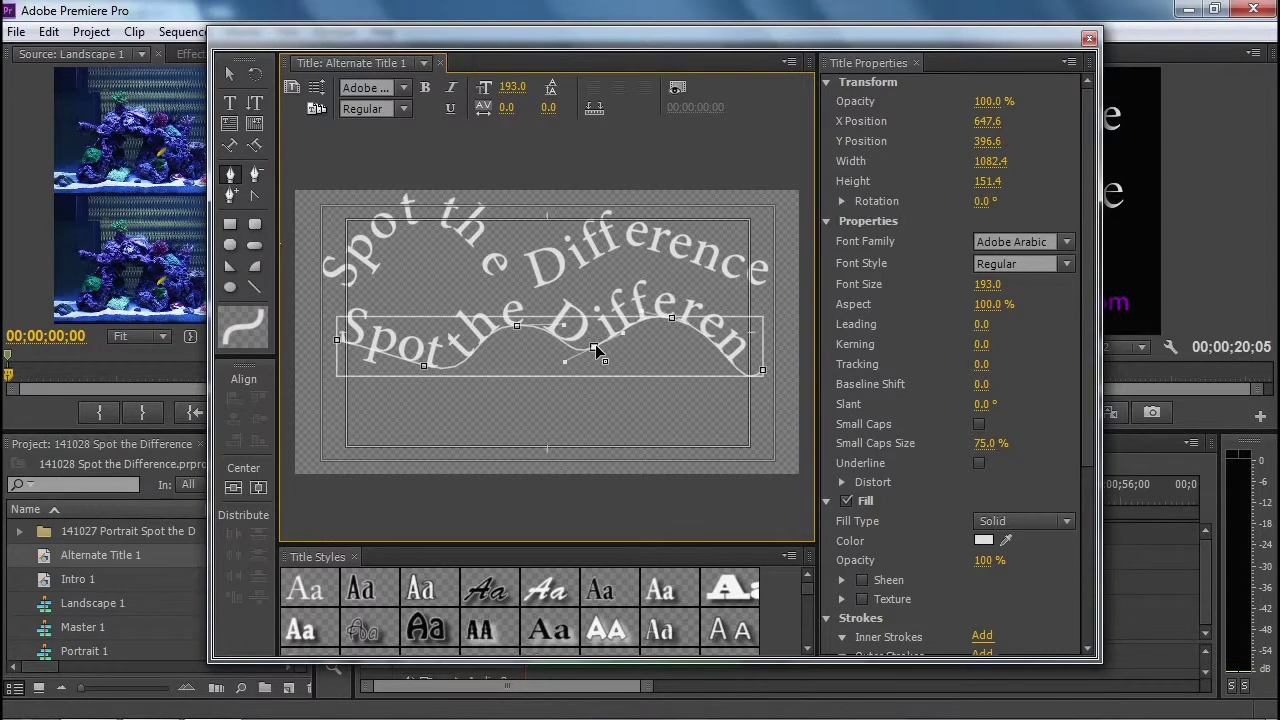
left_click_drag(335, 339, 317, 333)
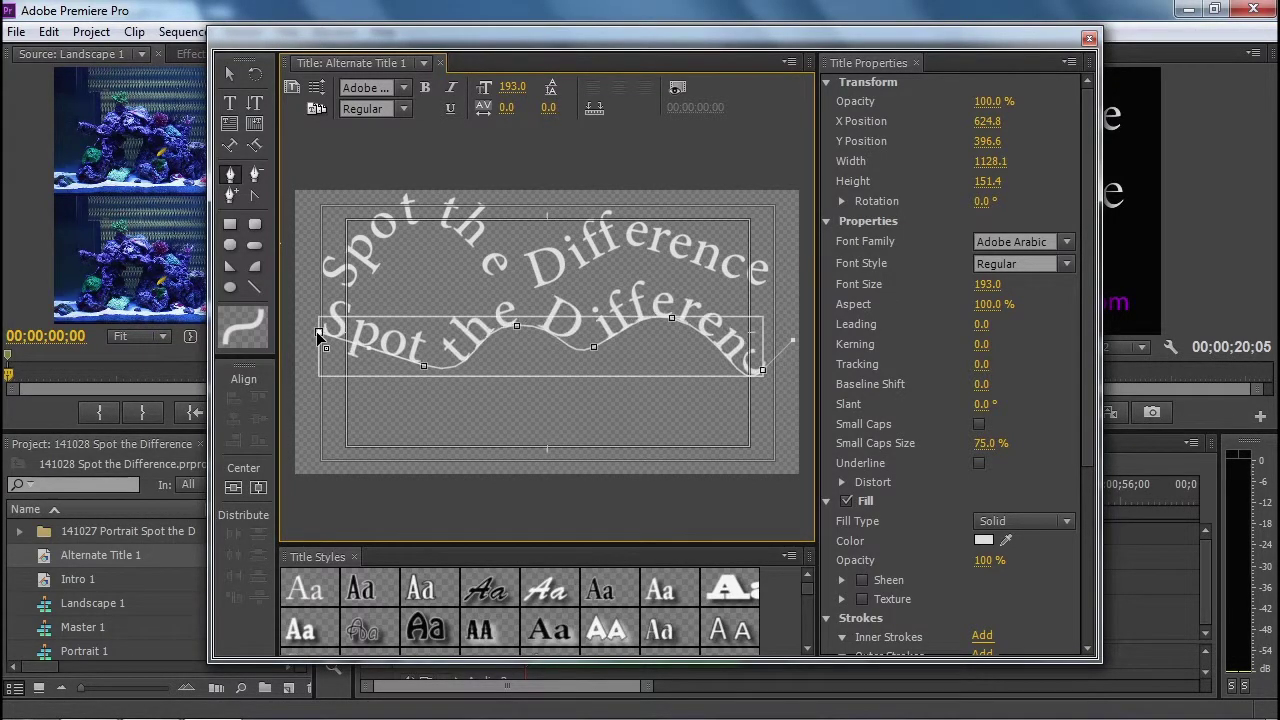
Change the entire lower title to the monospaced Simplified Arabic variant and set its font size to 104
left_click(230, 103)
left_click(460, 342)
key("ctrl+a")
left_click(380, 88)
key("Down")
key("Down")
key("Down")
key("Down")
key("Down")
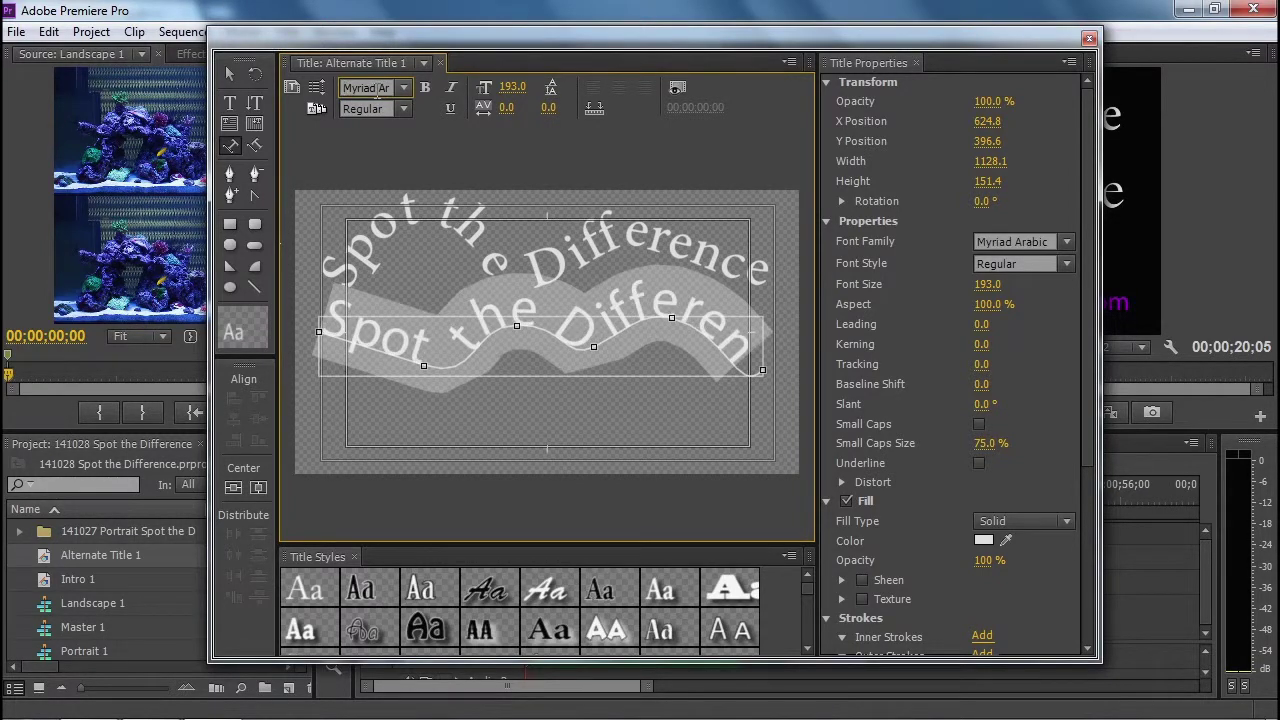
key("Down")
key("Down")
key("Down")
key("Up")
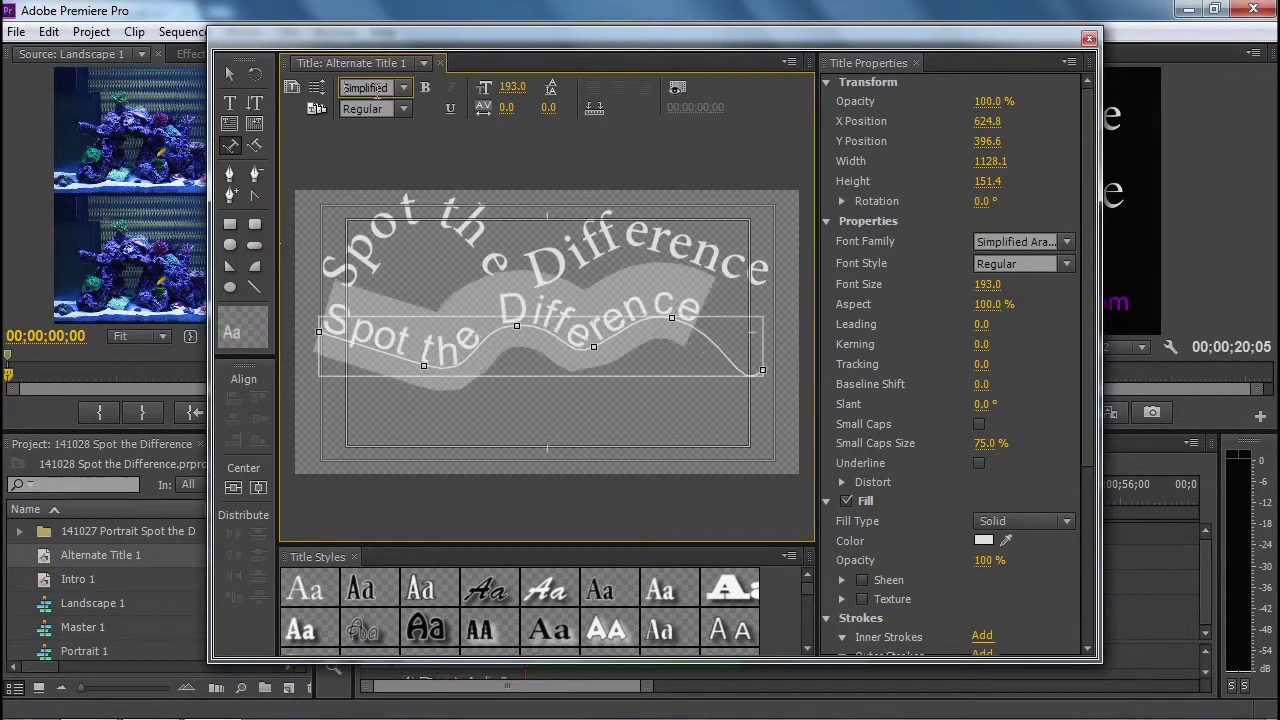
key("Down")
left_click_drag(521, 87, 426, 87)
left_click_drag(940, 284, 948, 284)
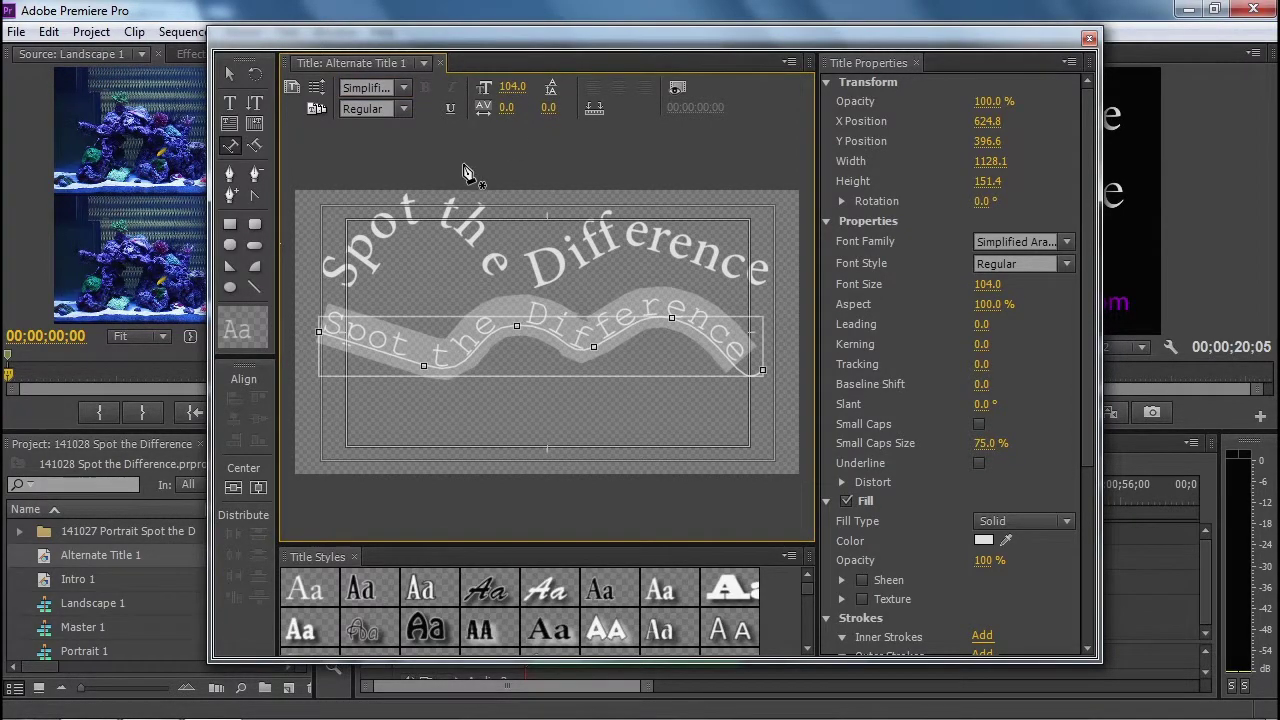
Recolor the "o" of "Spot" in the lower title with a red fill
left_click(377, 341)
left_click_drag(390, 345, 371, 340)
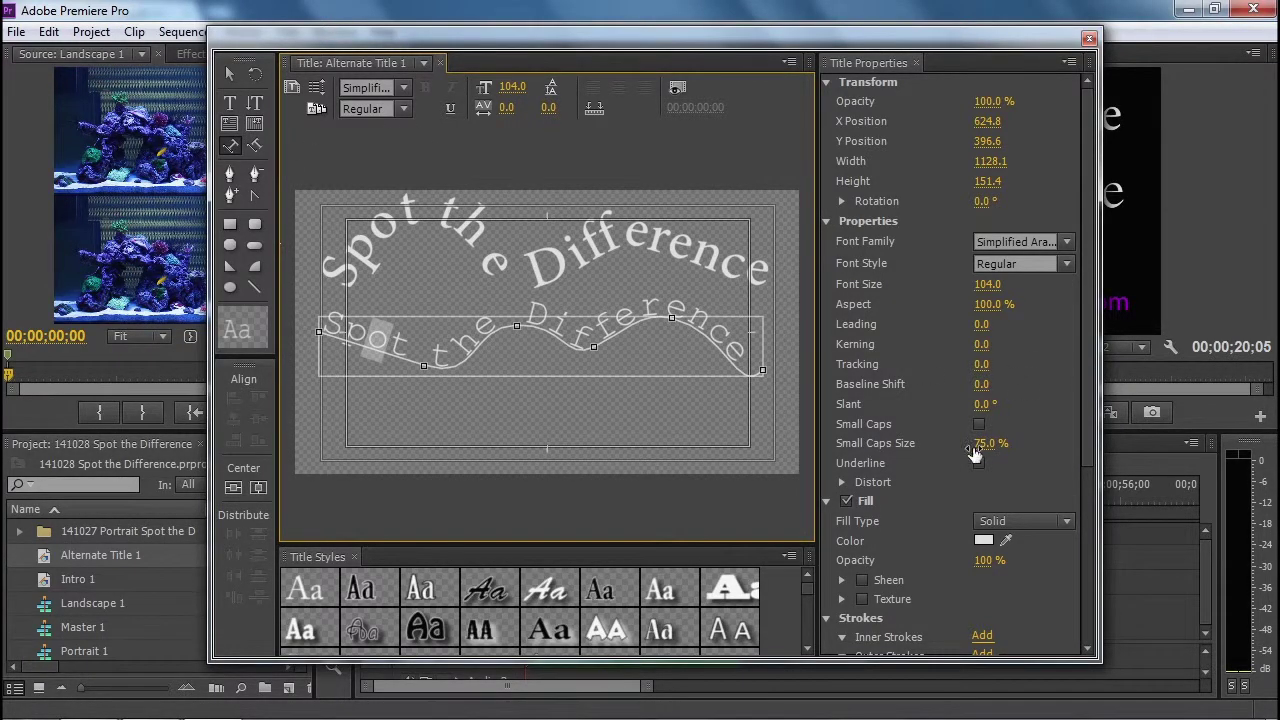
left_click(984, 540)
left_click(670, 500)
left_click_drag(698, 500, 698, 501)
left_click(842, 258)
Recolor the "o" of "Spot" in the upper title with the green fill 3CFF00
left_click_drag(397, 220, 358, 232)
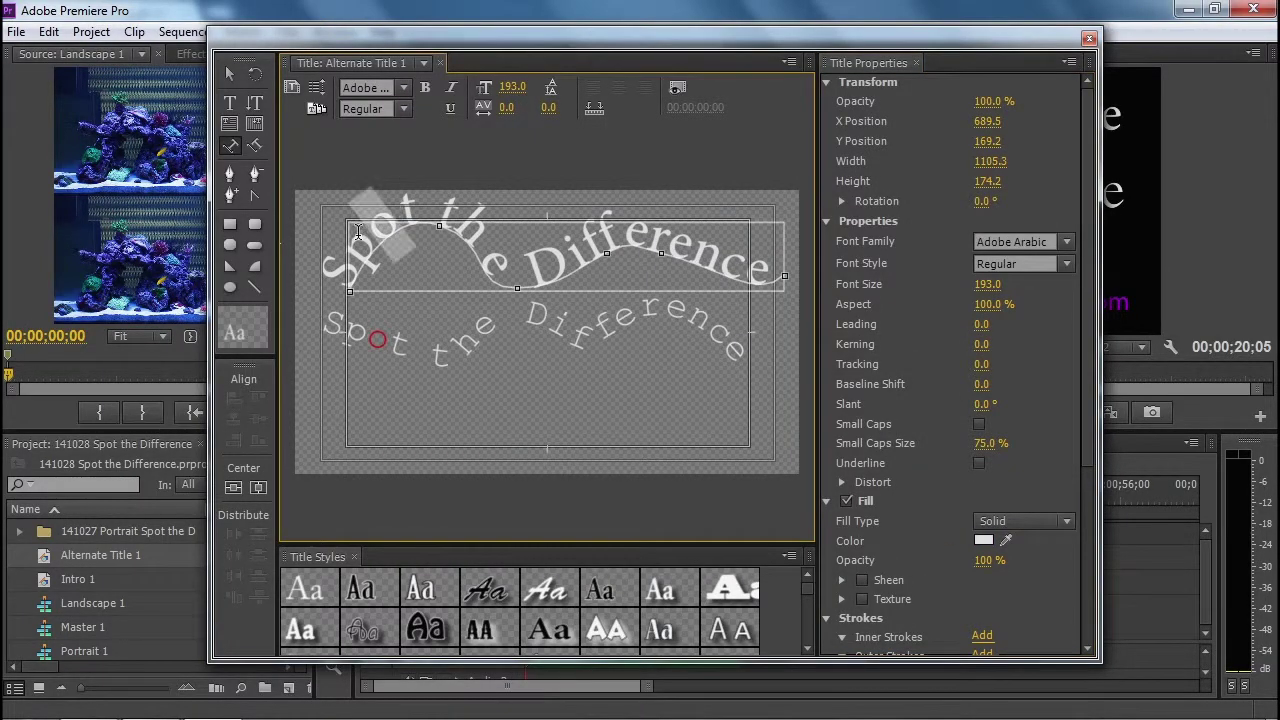
left_click(987, 535)
left_click(697, 350)
left_click_drag(668, 522, 688, 542)
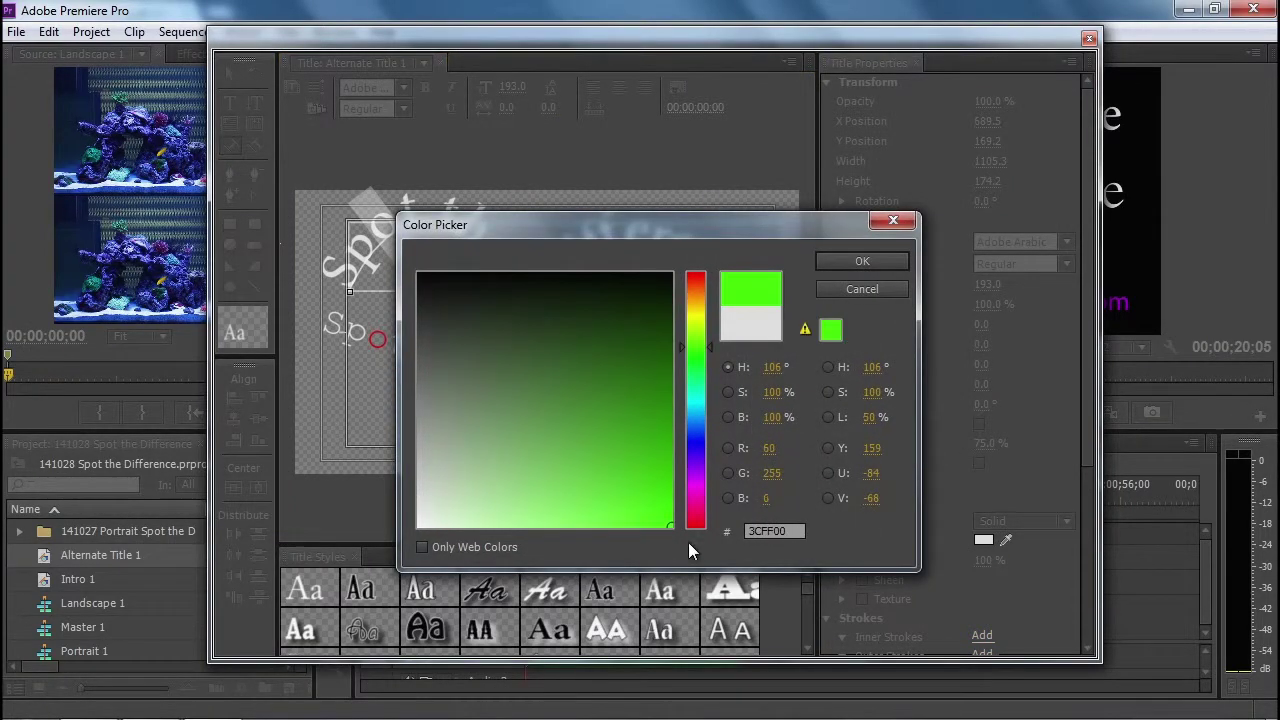
left_click(862, 262)
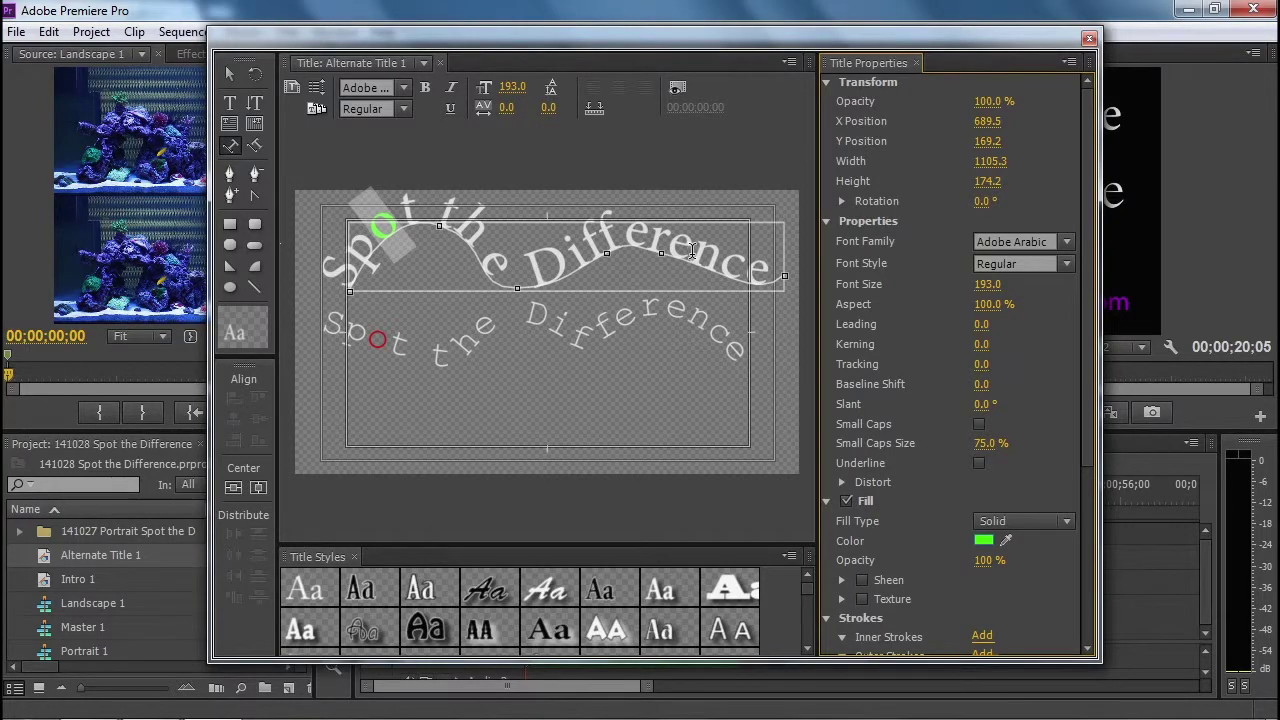
Recolor the second "e" of "Difference" in the upper title with a purple fill
left_click_drag(692, 250, 672, 250)
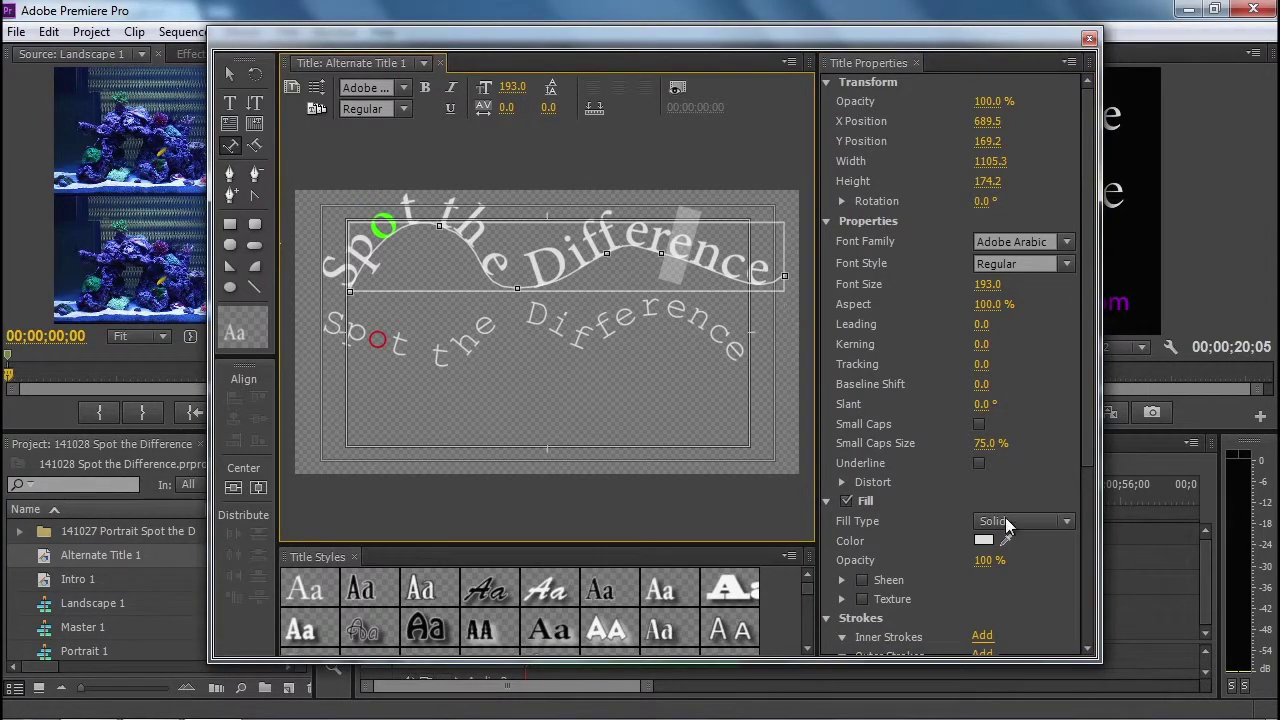
left_click(984, 541)
left_click(697, 478)
left_click(661, 462)
left_click(876, 260)
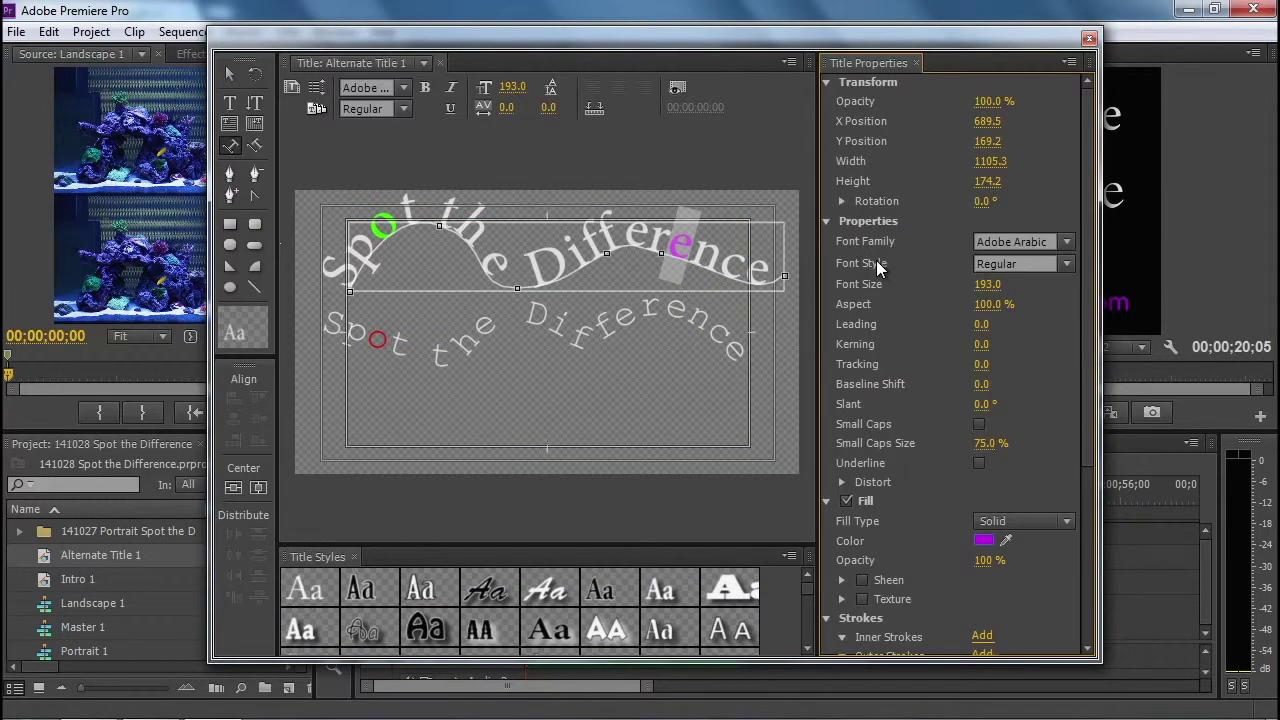
left_click(690, 320)
key("ctrl+z")
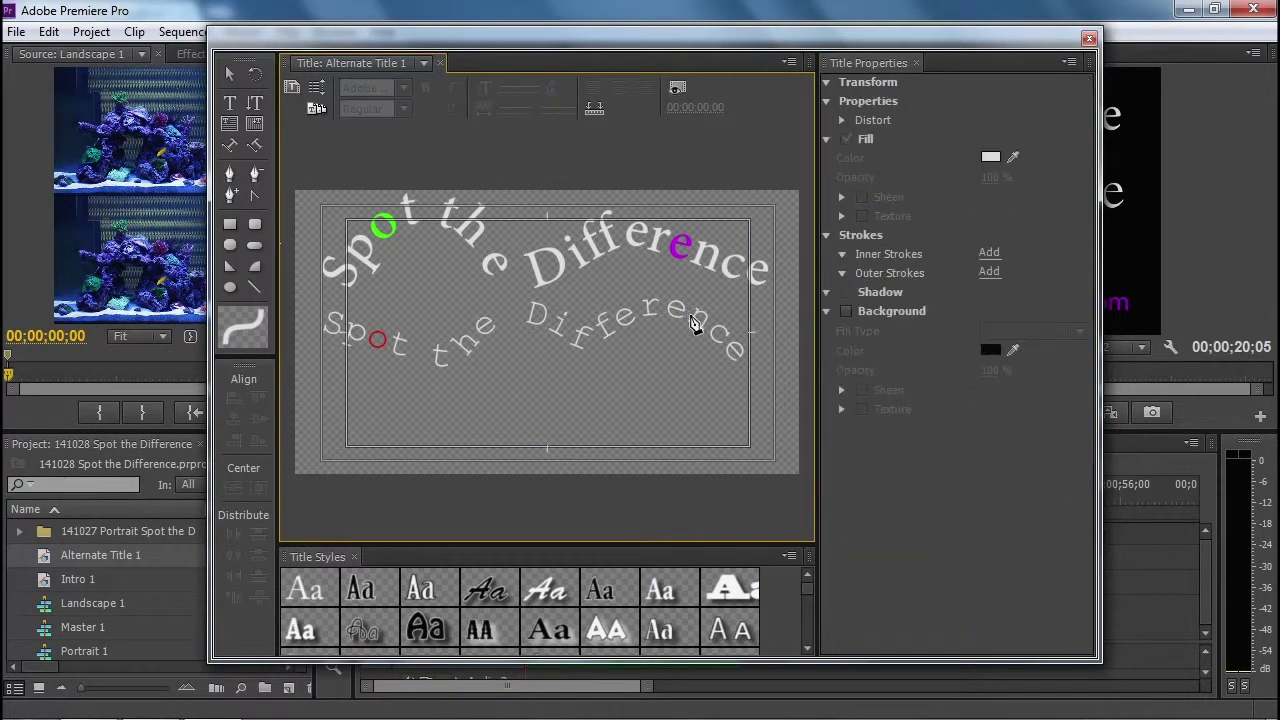
left_click(230, 145)
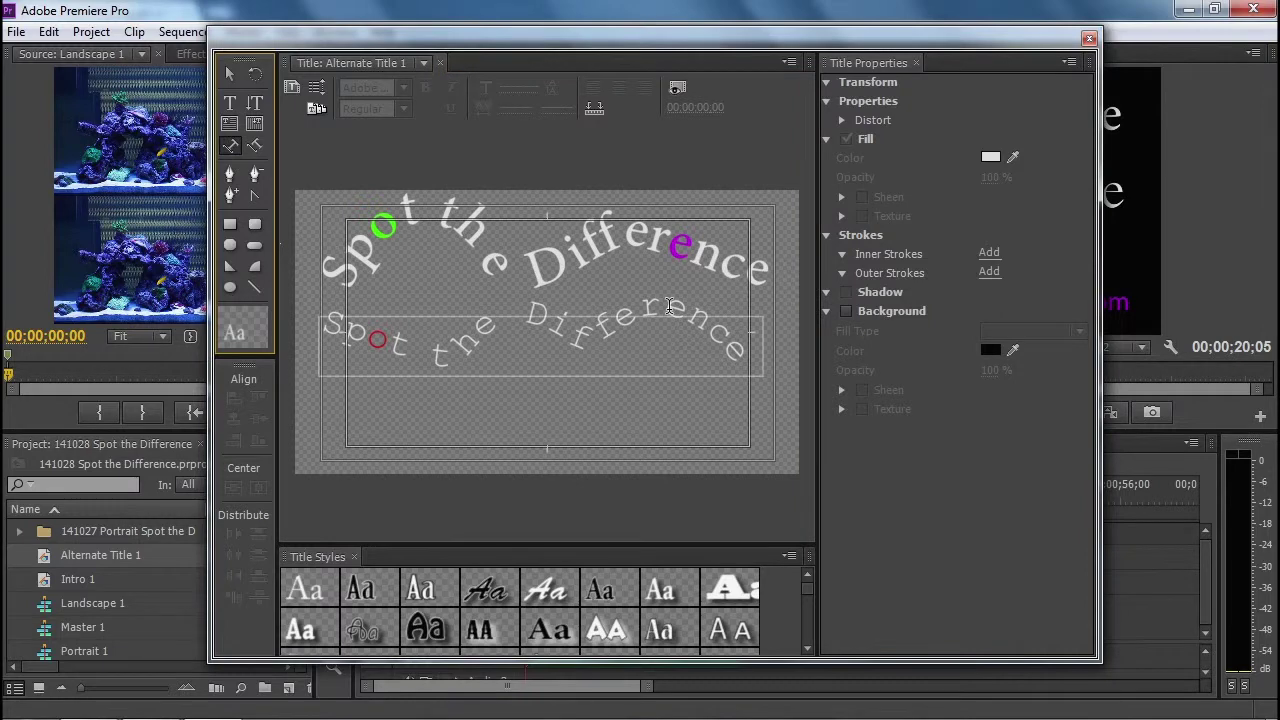
left_click(664, 311)
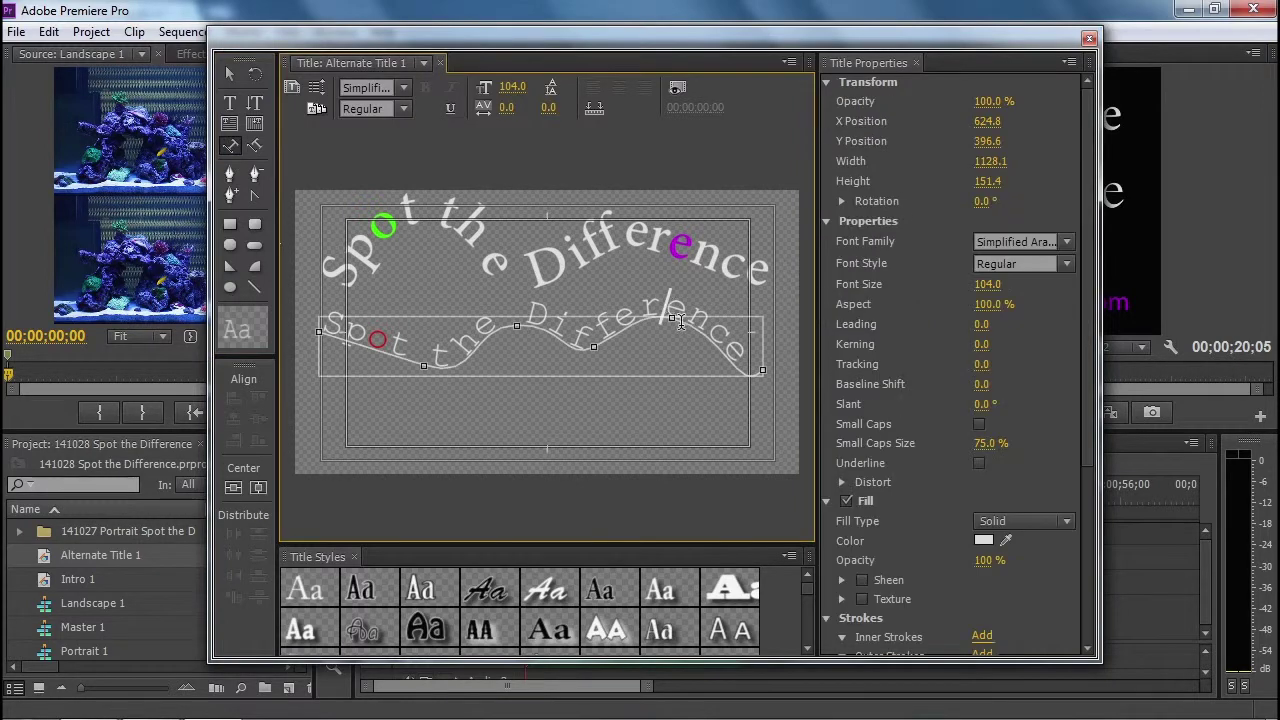
key("ctrl+z")
Recolor the second "e" of "Difference" in the lower title with a turquoise fill
left_click(230, 145)
left_click(652, 297)
left_click(671, 306)
key("shift+Right")
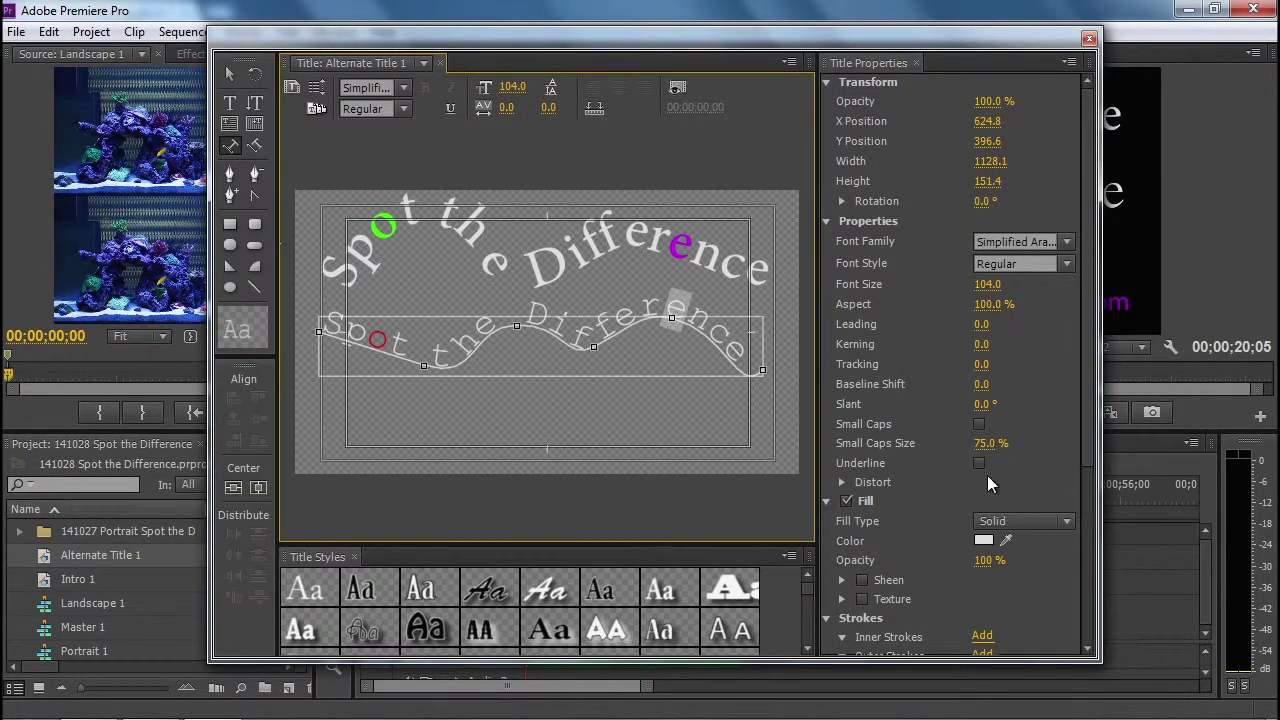
left_click(984, 540)
left_click_drag(681, 226, 1074, 270)
left_click(1085, 446)
left_click_drag(1052, 528, 1117, 560)
left_click(1229, 312)
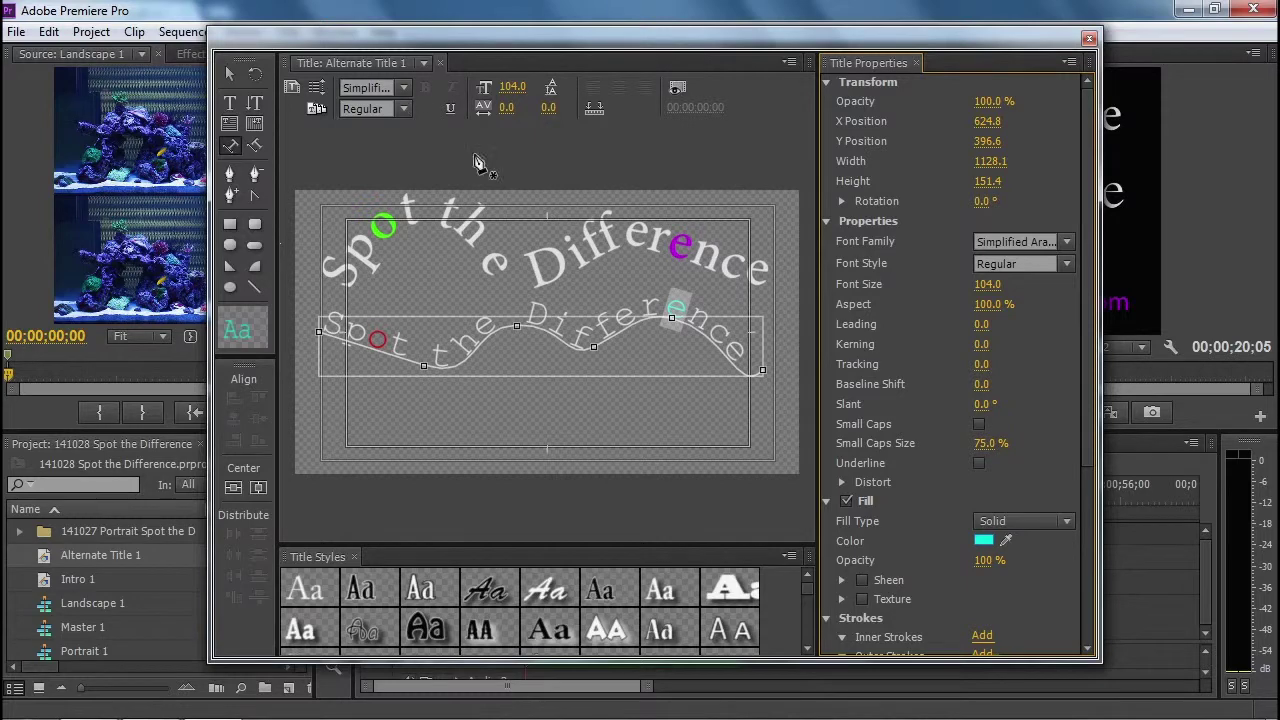
Add a text area about 1145 wide and 177 high below both titles and enter "by" followed by the author's name
left_click(405, 108)
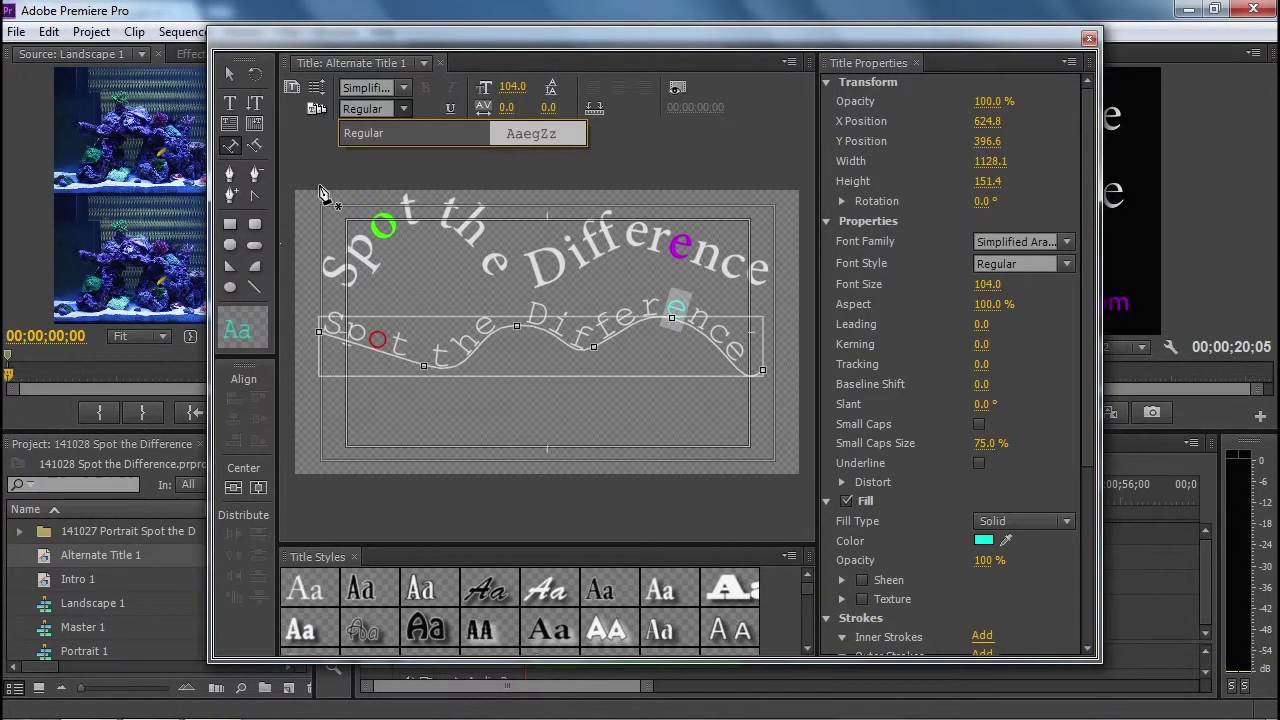
left_click(225, 77)
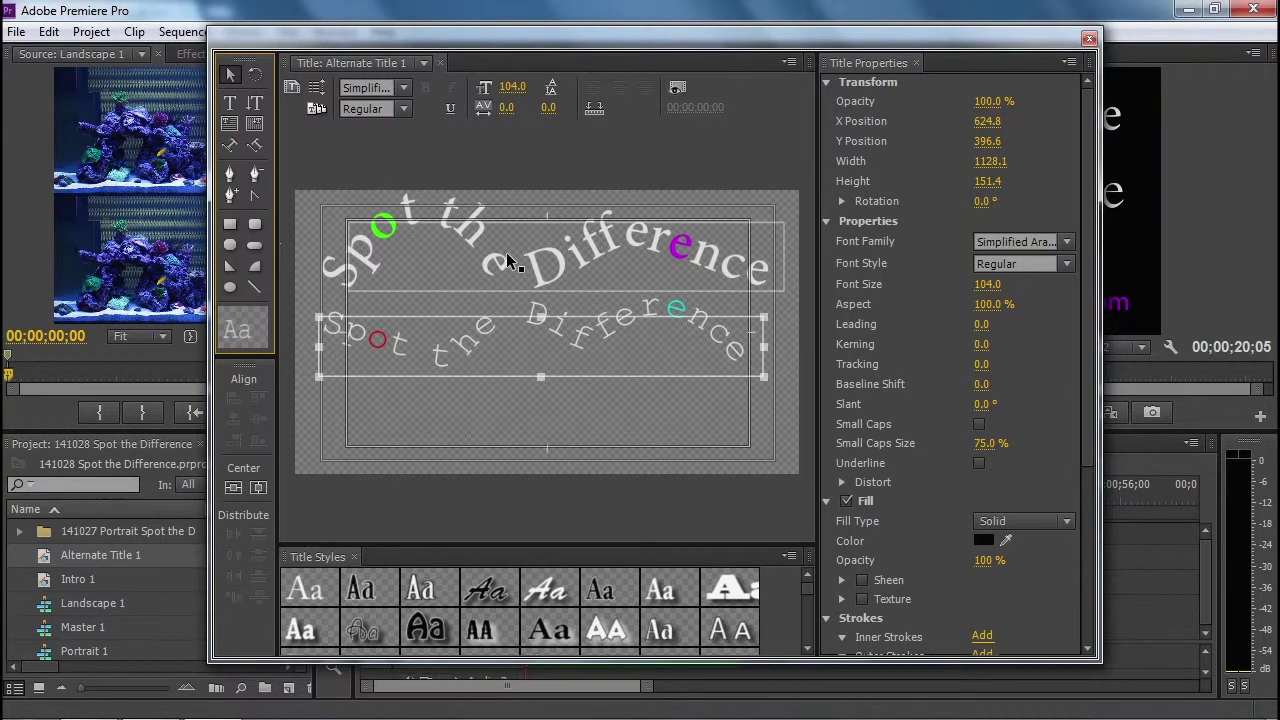
left_click(230, 103)
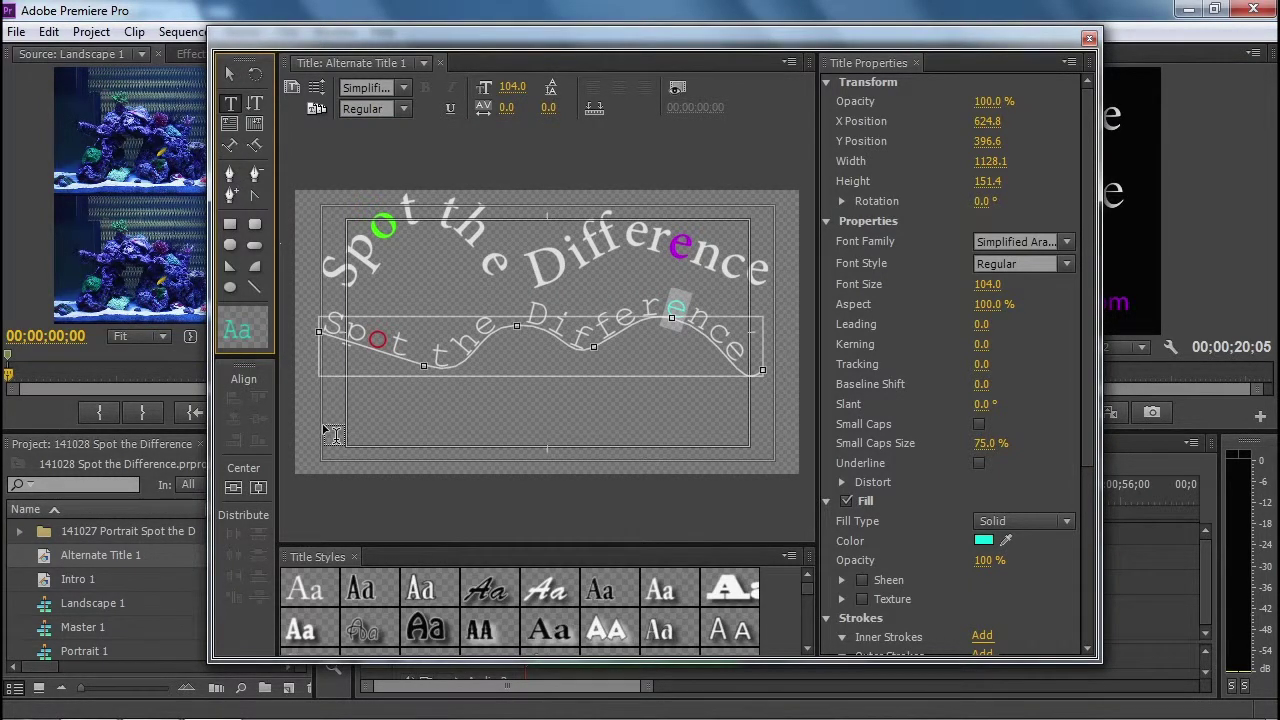
left_click_drag(322, 390, 773, 460)
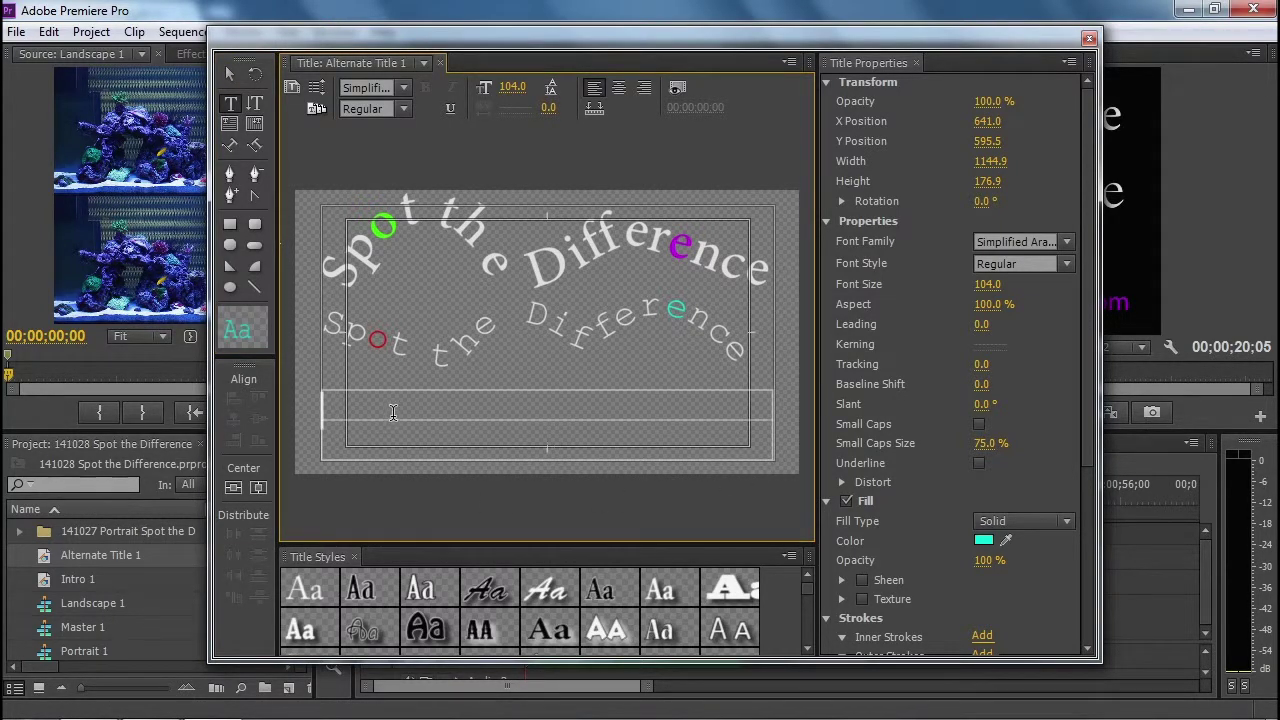
type("by By")
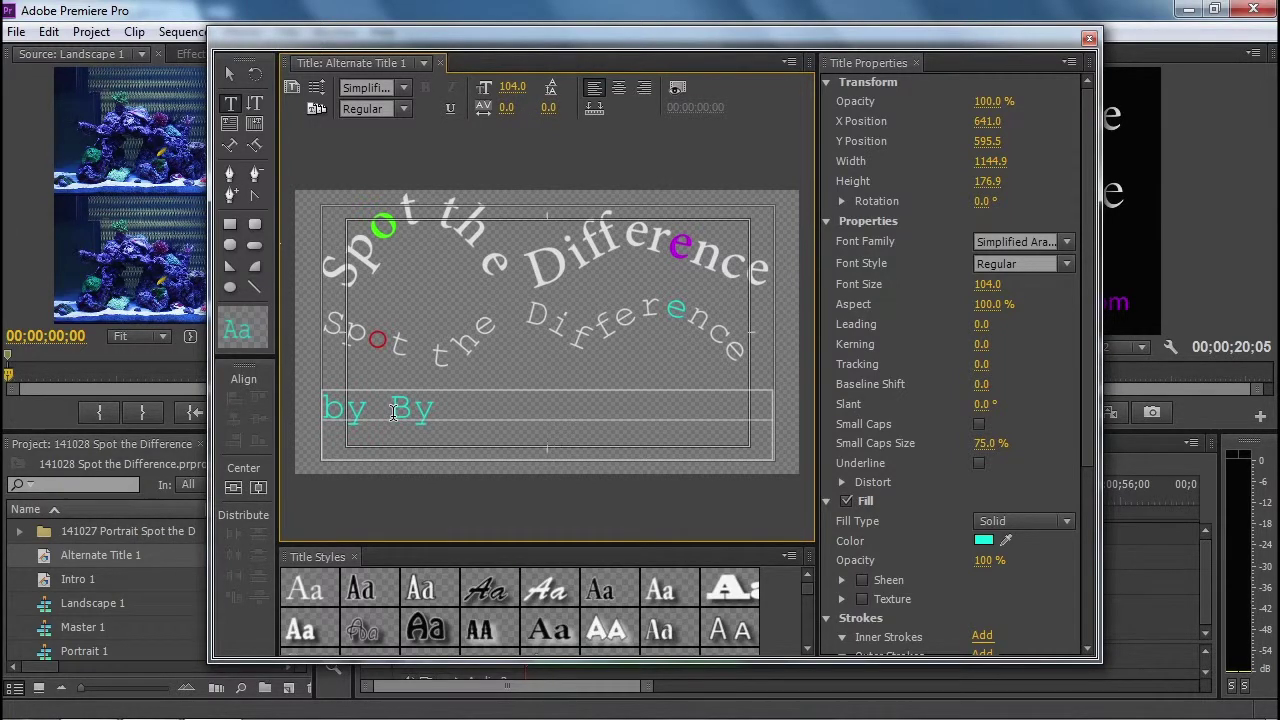
key("BackSpace")
left_click(392, 412)
type("Mr. Hicks")
key("Escape")
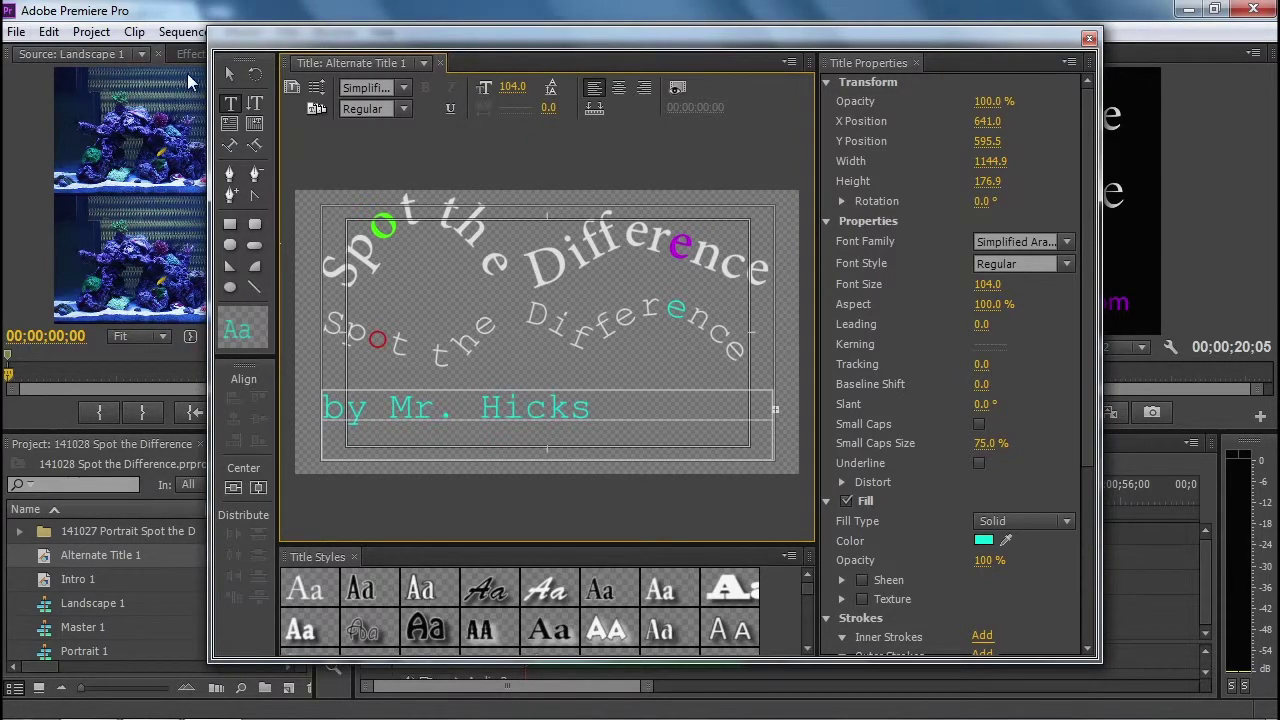
Extend the byline's text area downward to a height of about 240 and place the text cursor on its second line
left_click(227, 75)
left_click_drag(548, 461, 548, 485)
double_click(444, 450)
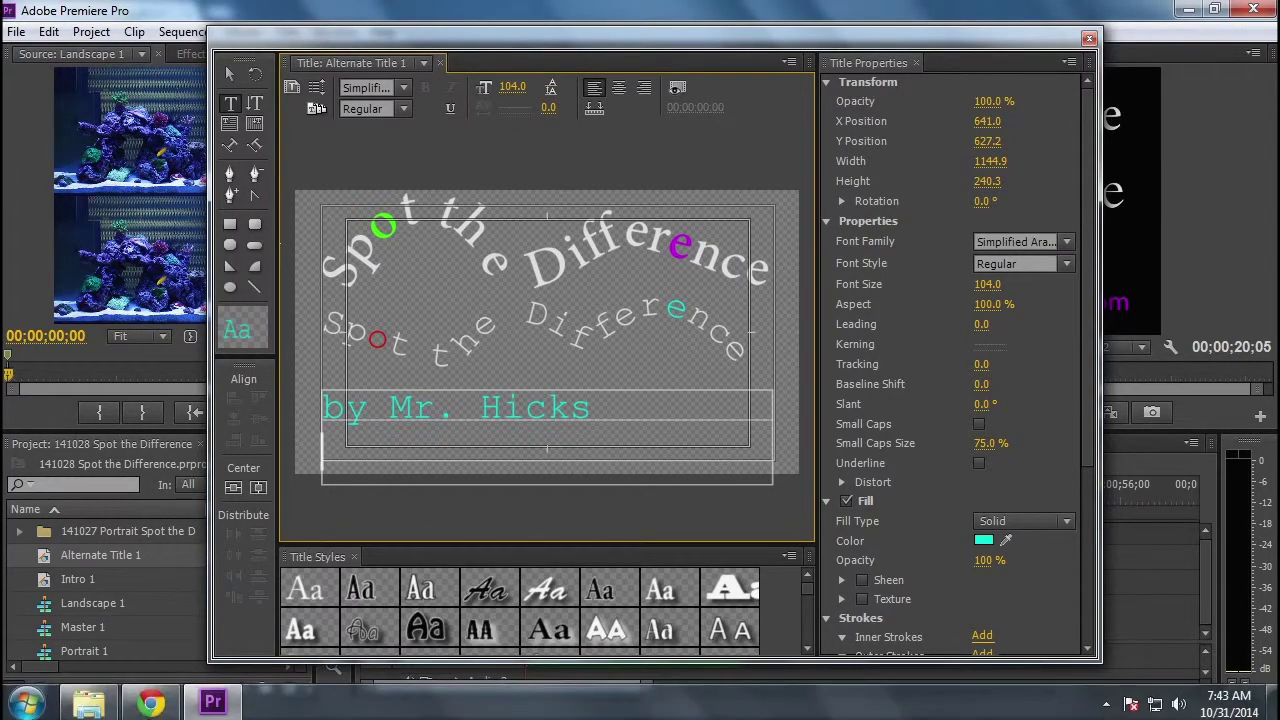
Switch to Windows Explorer and select the microsoft-custom-aquarium image in the 141027 Spot the Difference folder
left_click(150, 700)
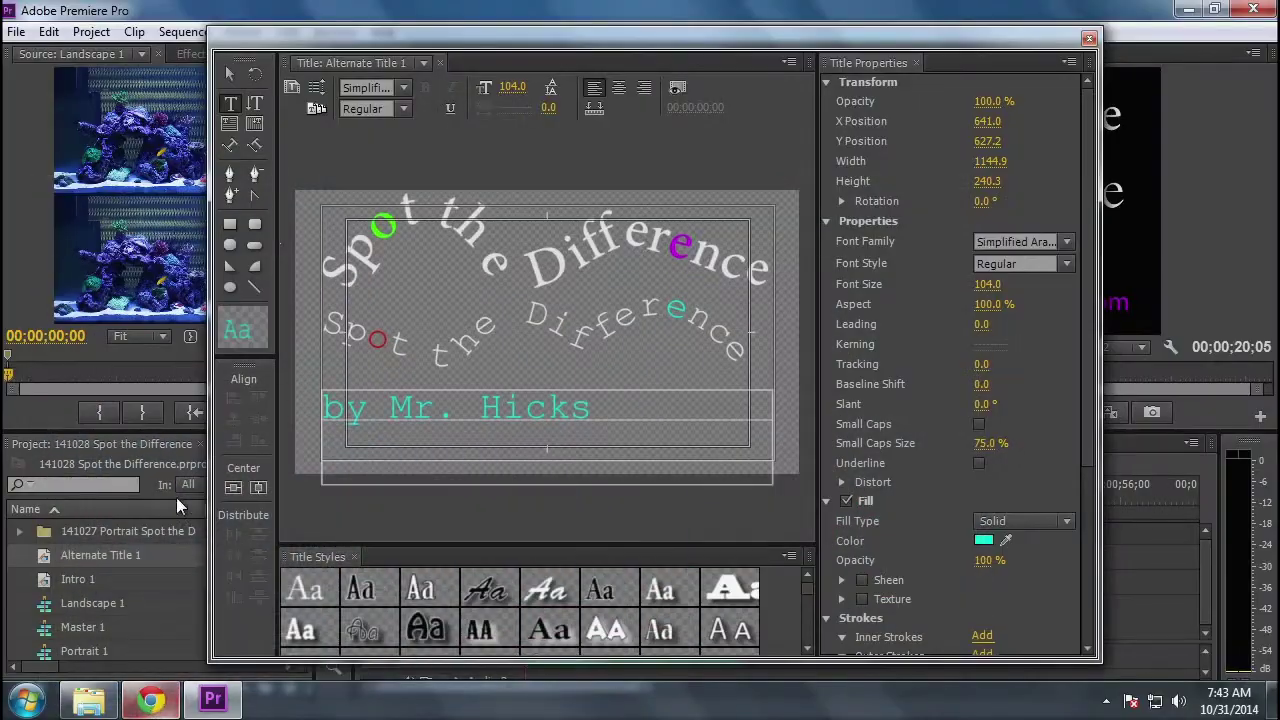
left_click_drag(321, 37, 136, 33)
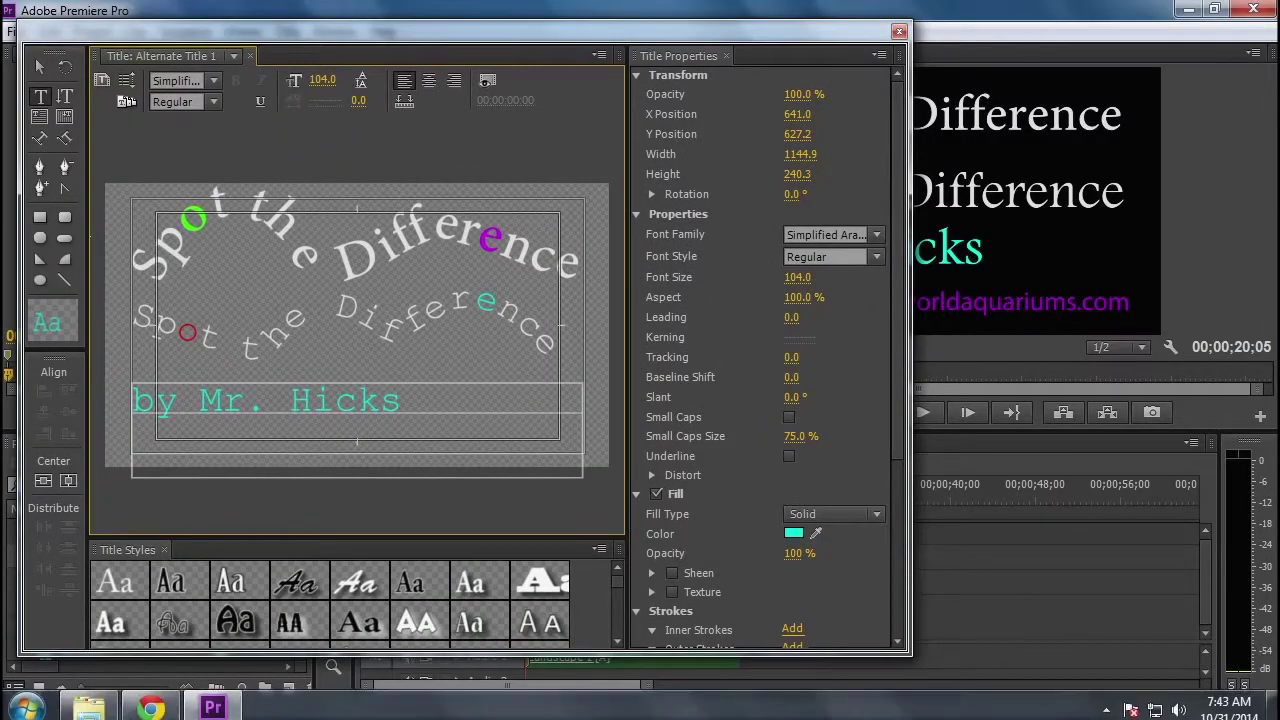
left_click(88, 705)
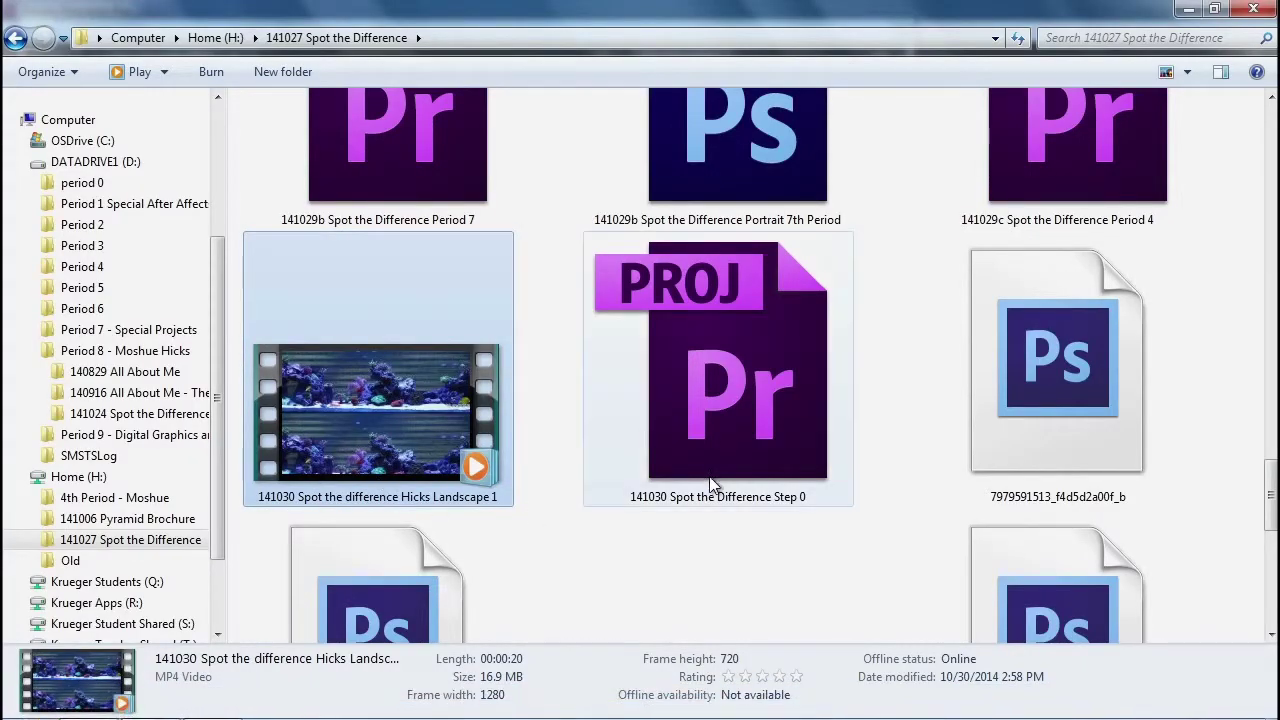
scroll(633, 426, "down", 10)
scroll(633, 426, "up", 2)
left_click(724, 289)
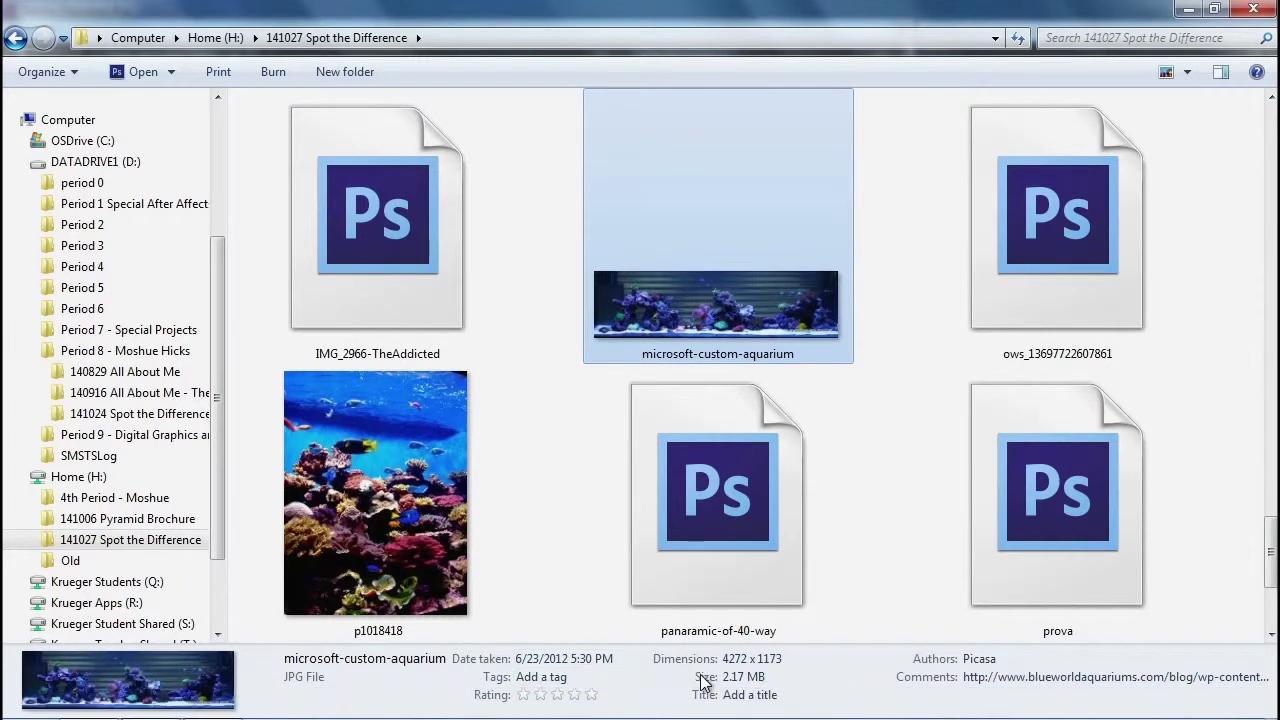
Copy the domain blueworldaquariums.com from the web address in the image's Comments property
left_click(995, 677)
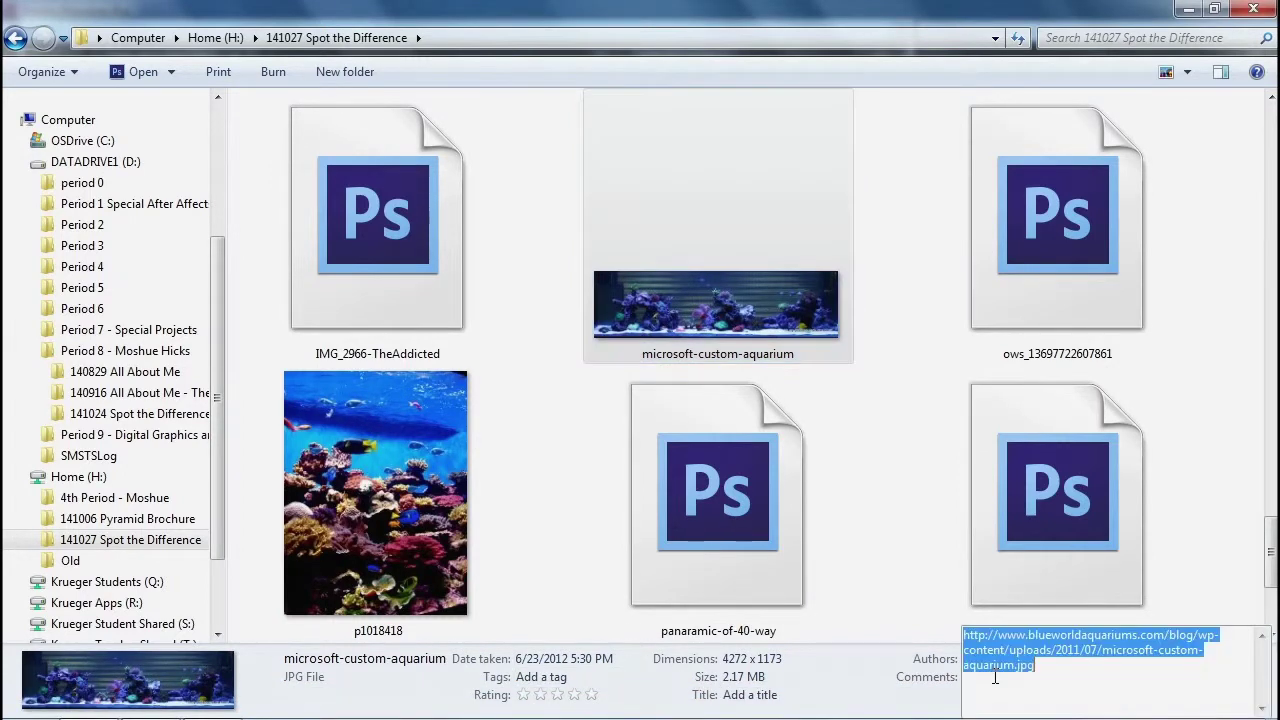
left_click(1028, 636)
left_click_drag(1029, 636, 1163, 628)
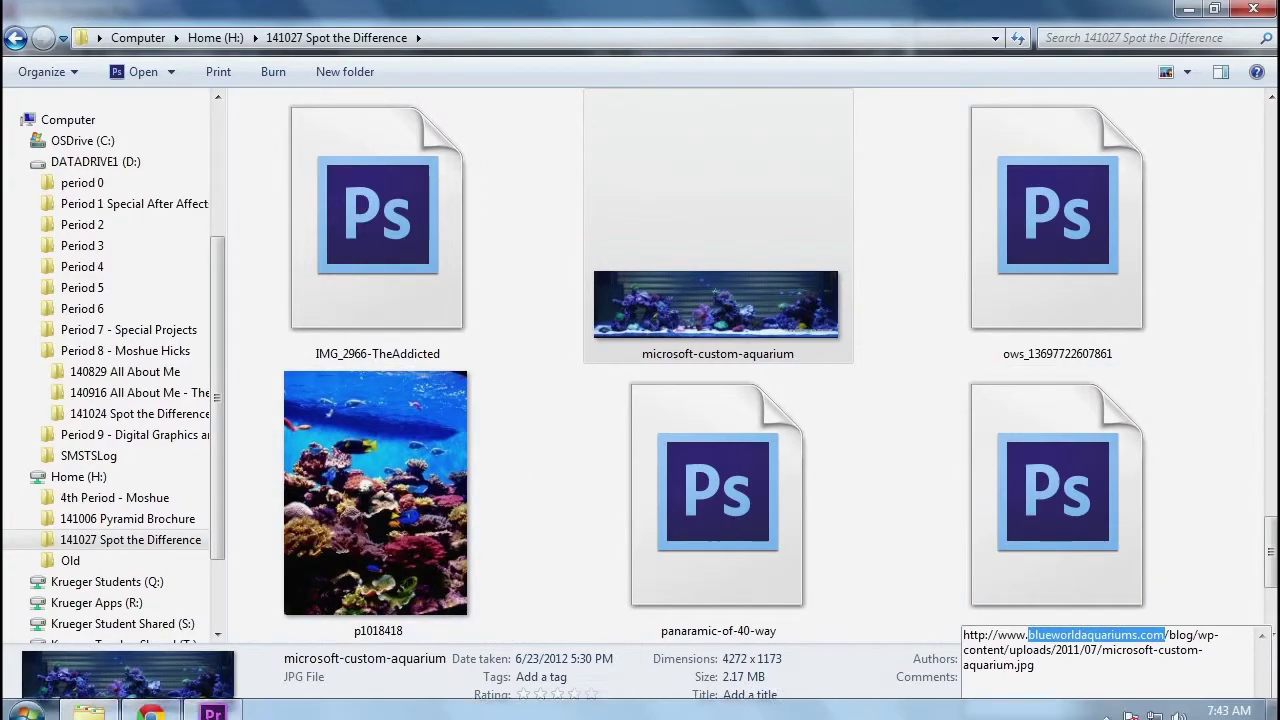
Switch back to Premiere Pro, add "image from blueworldaquariums.com" below the byline, and set the whole text block's font size to 69
left_click(213, 705)
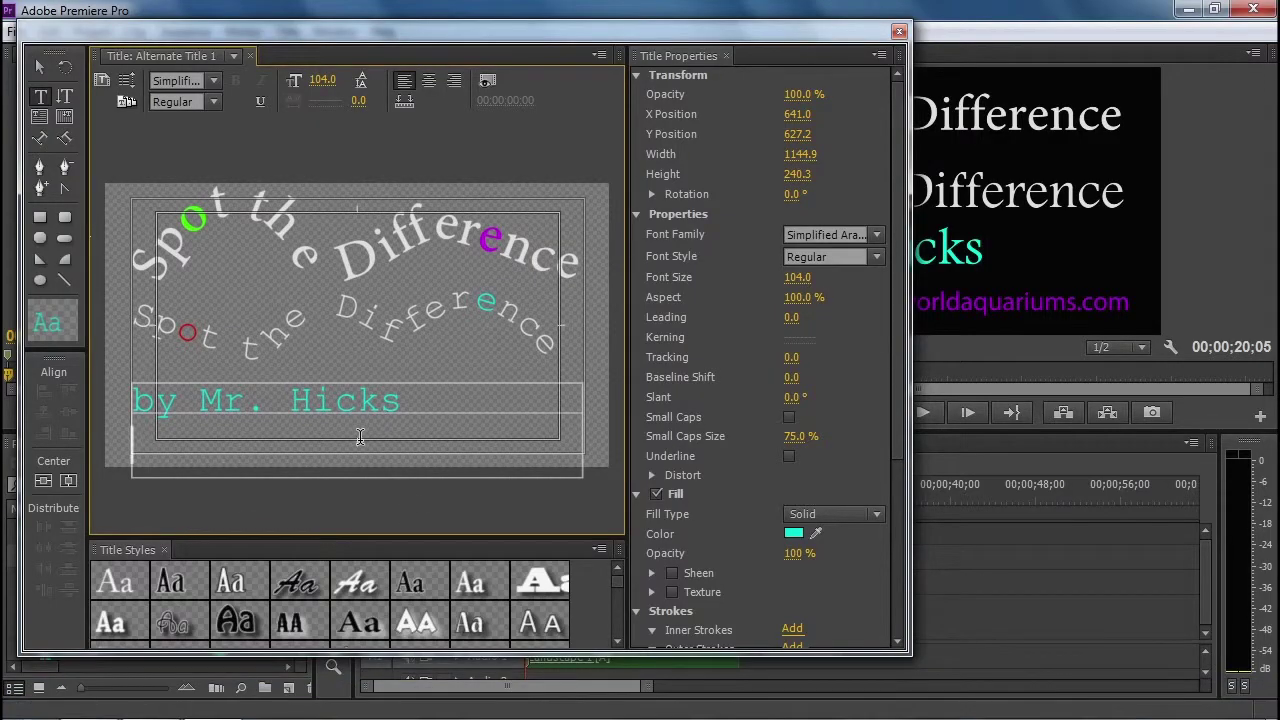
type("image from")
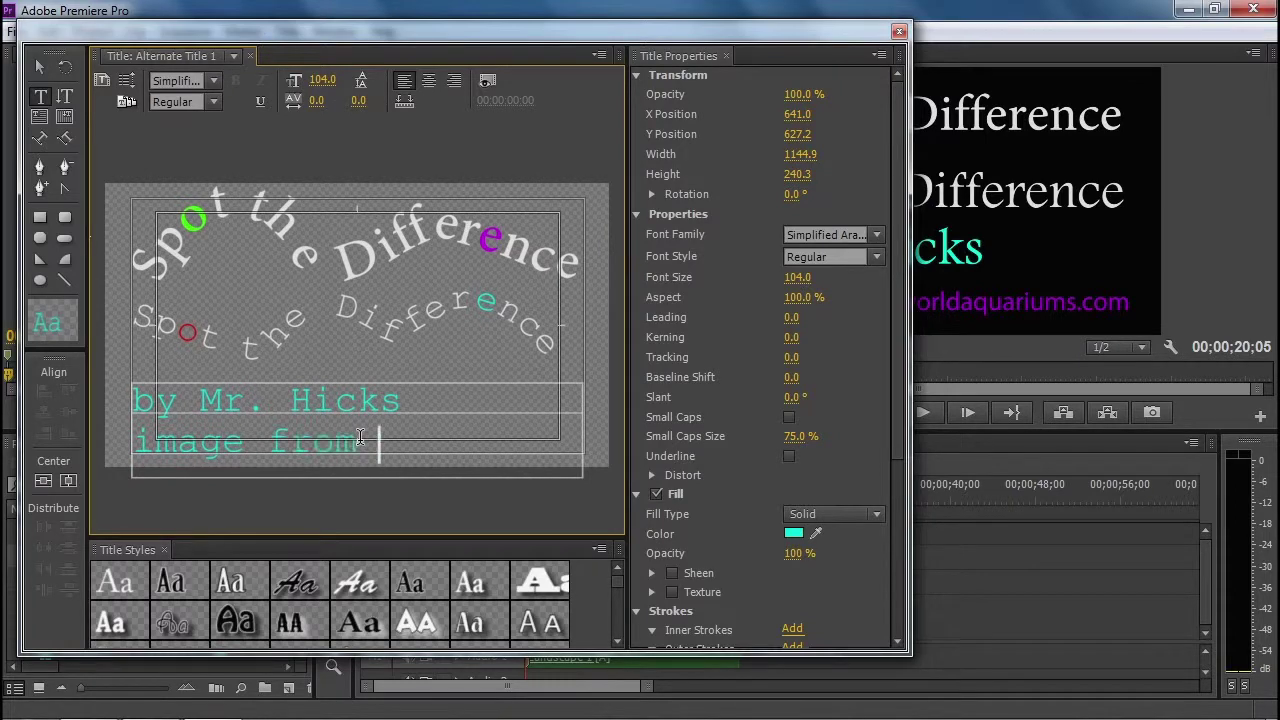
key("ctrl+a")
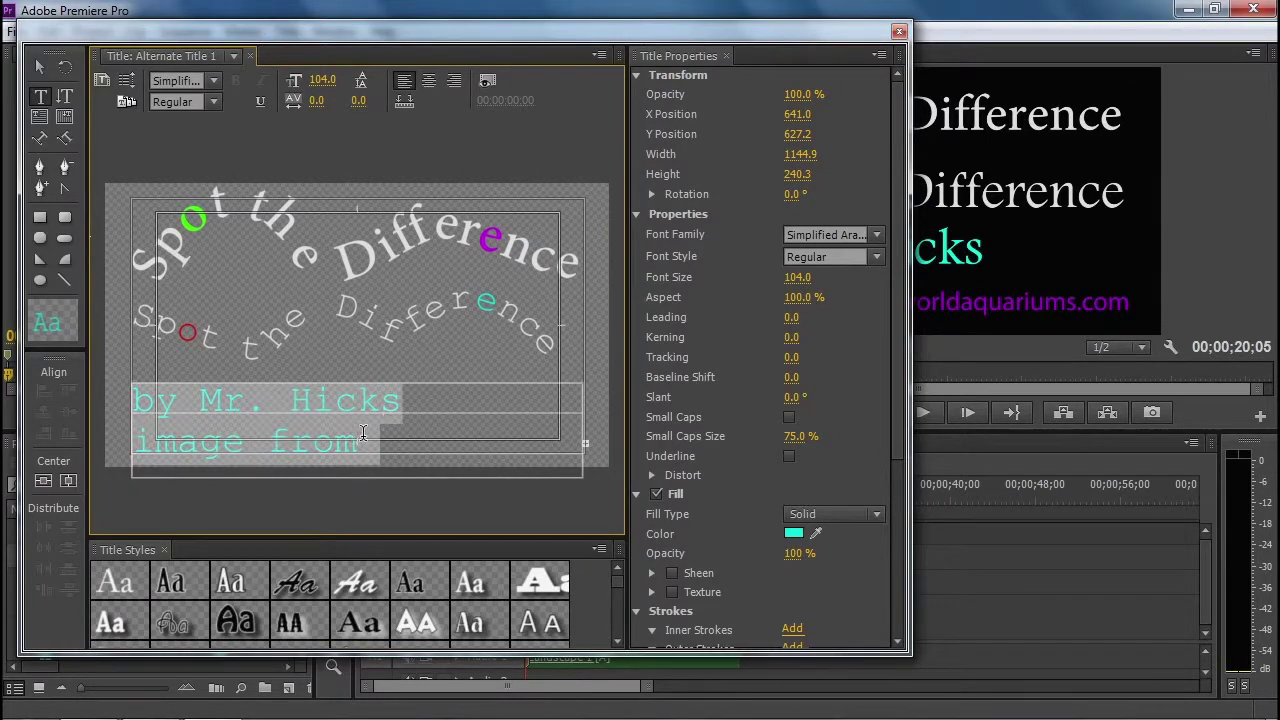
left_click_drag(320, 79, 280, 79)
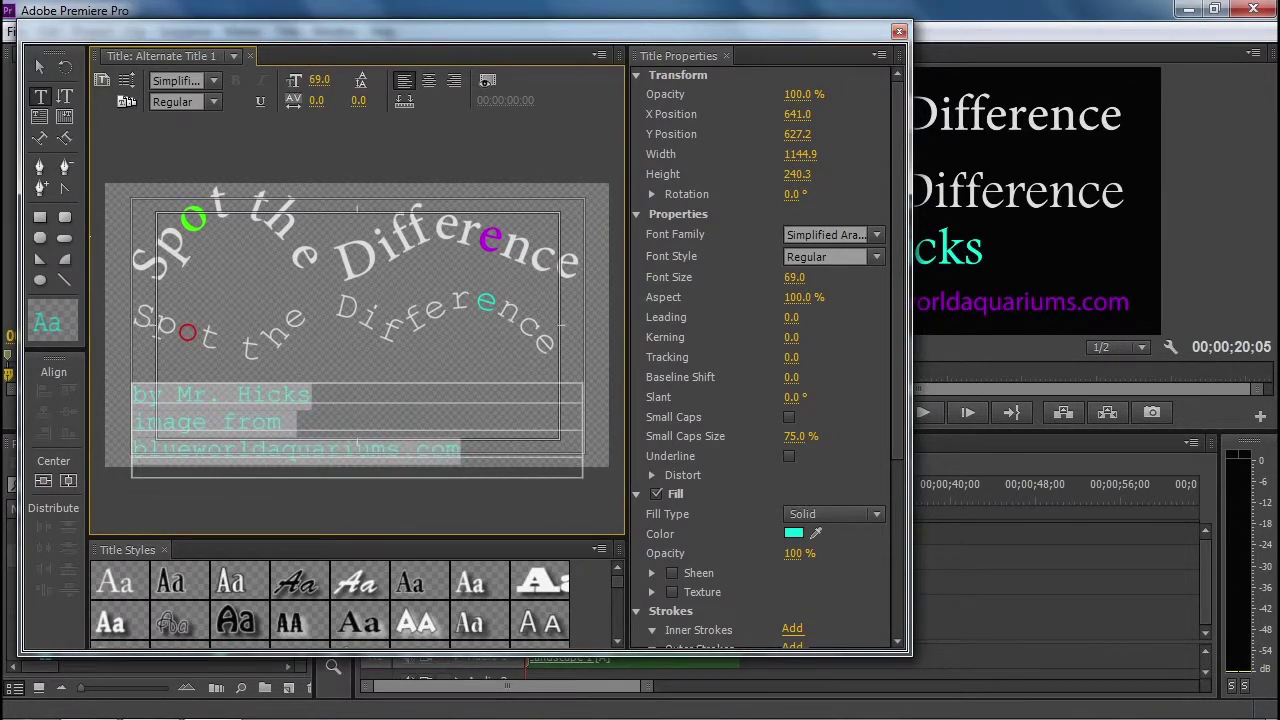
Change the byline and image credit to the Levenim MT font and set their font size to 86
left_click(212, 81)
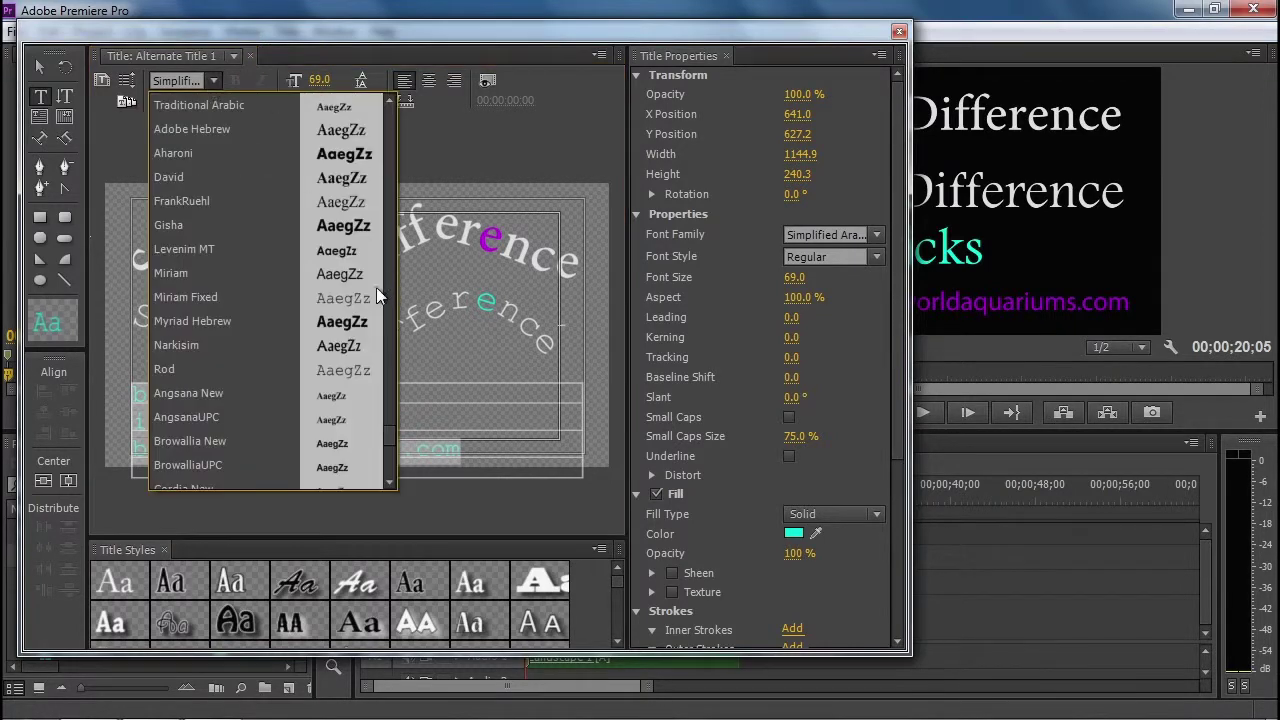
left_click(318, 58)
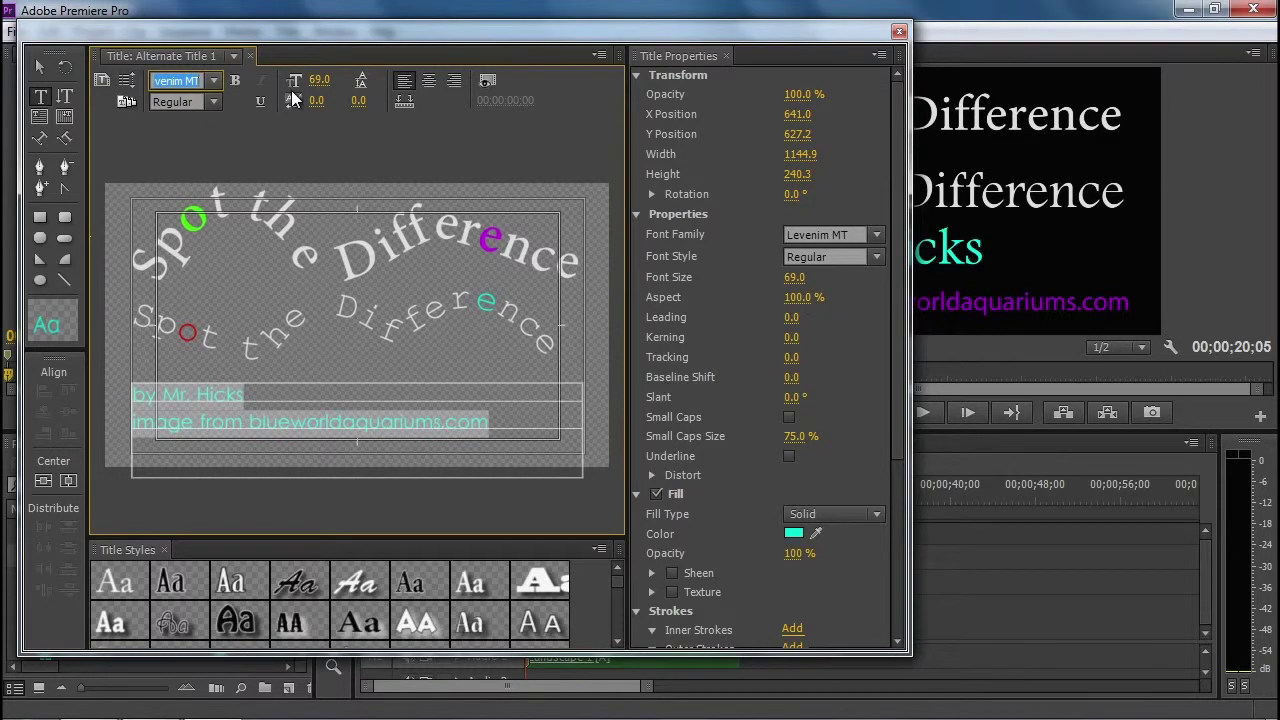
left_click_drag(320, 80, 338, 80)
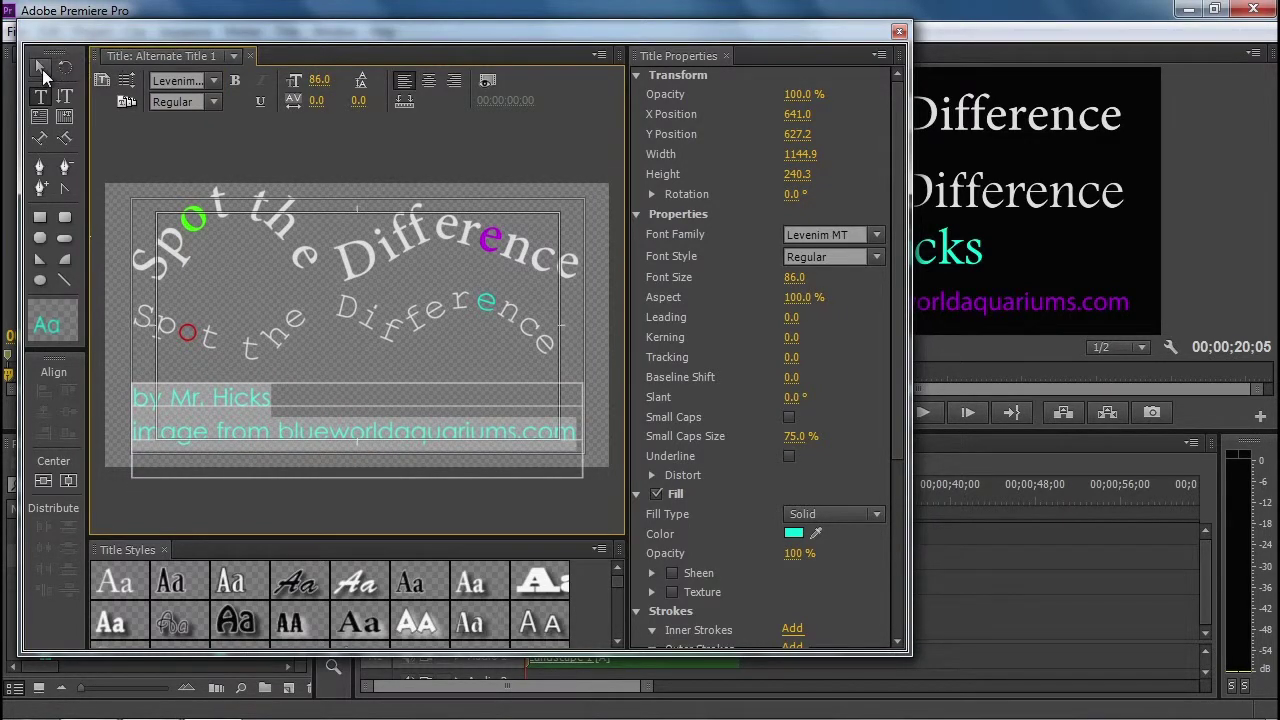
left_click(42, 69)
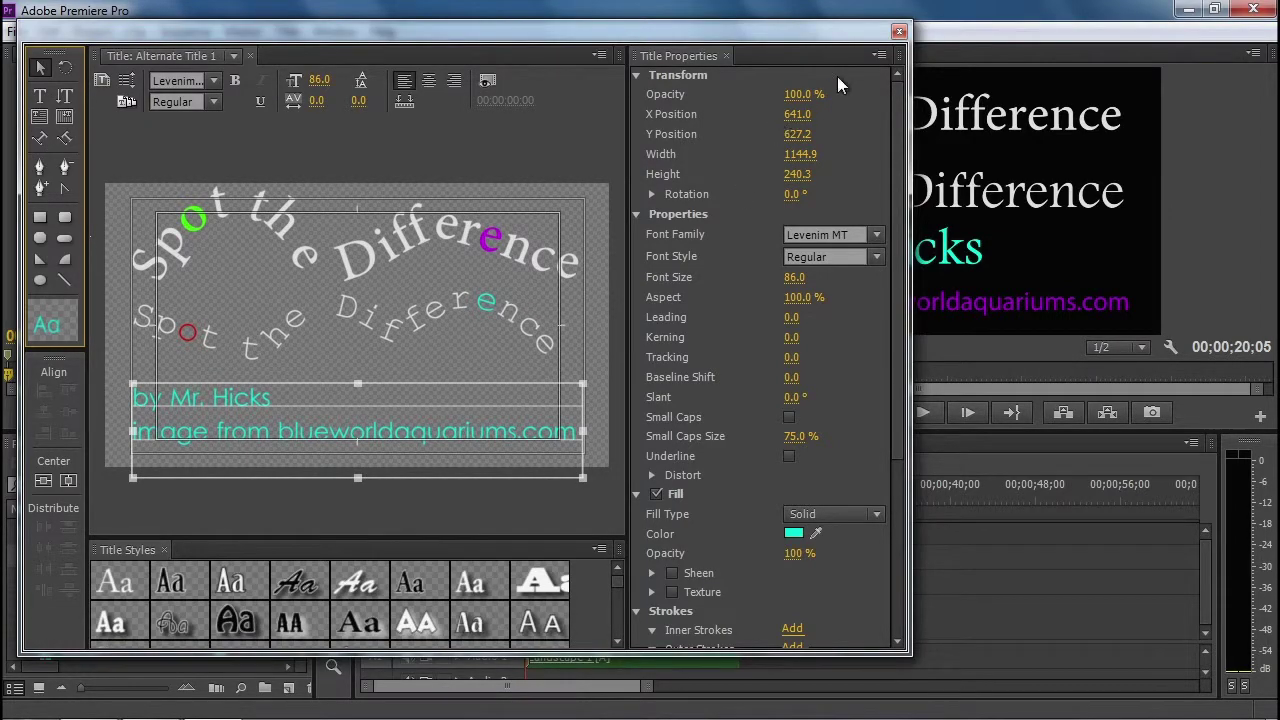
Close the title editor and replace Intro 1 at the start of Video 2 in Master 1 with Alternate Title 1, trimming its end slightly
left_click(899, 32)
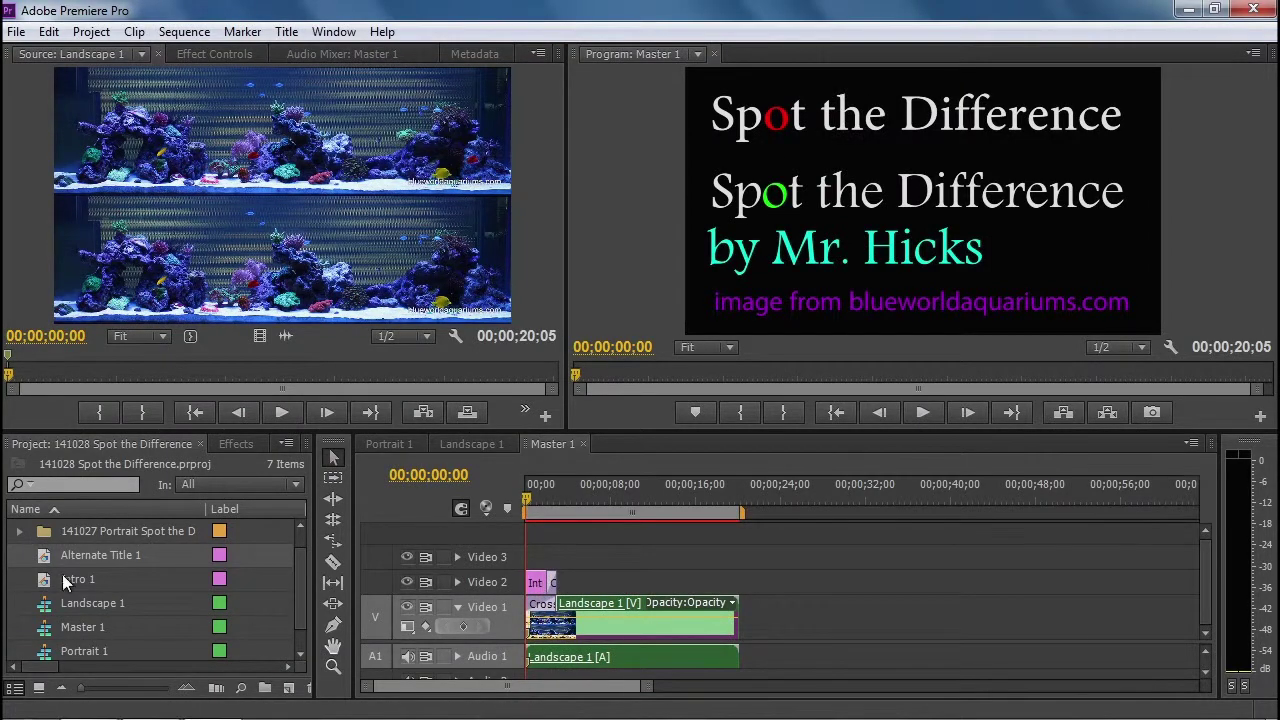
left_click_drag(41, 558, 545, 565)
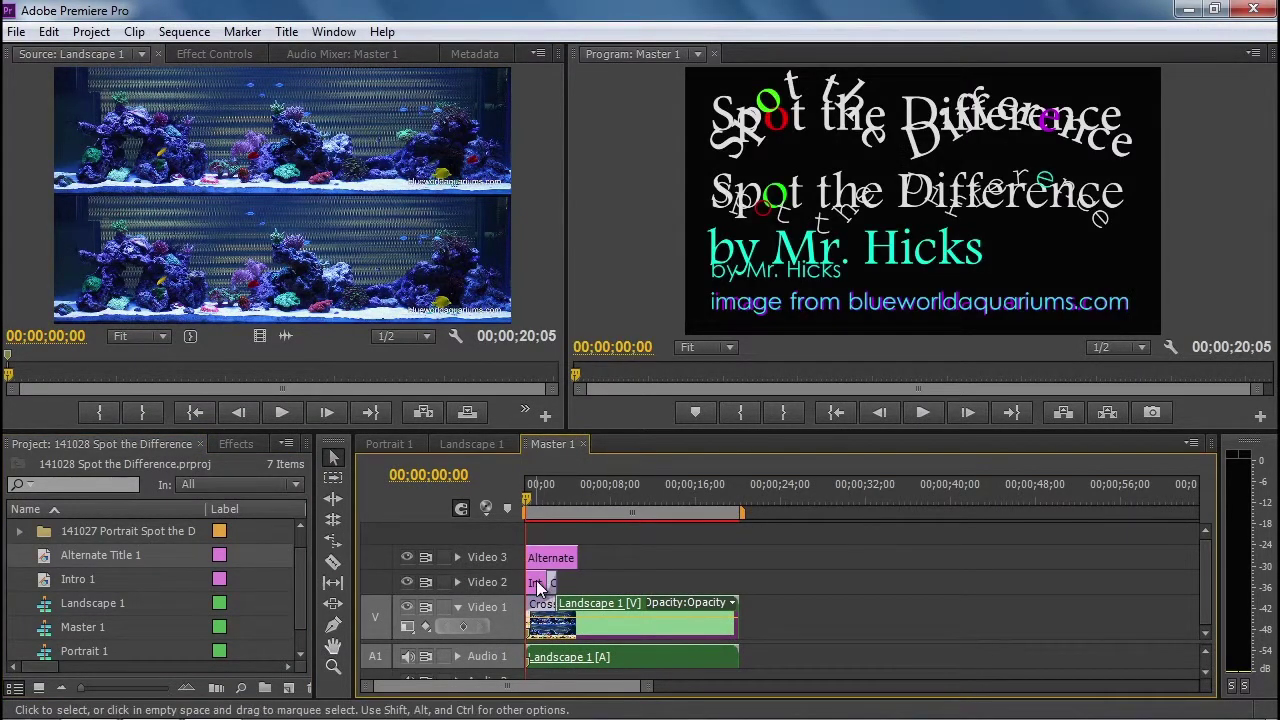
mouse_move(557, 565)
left_mouse_down()
mouse_move(551, 582)
mouse_move(571, 582)
left_mouse_up()
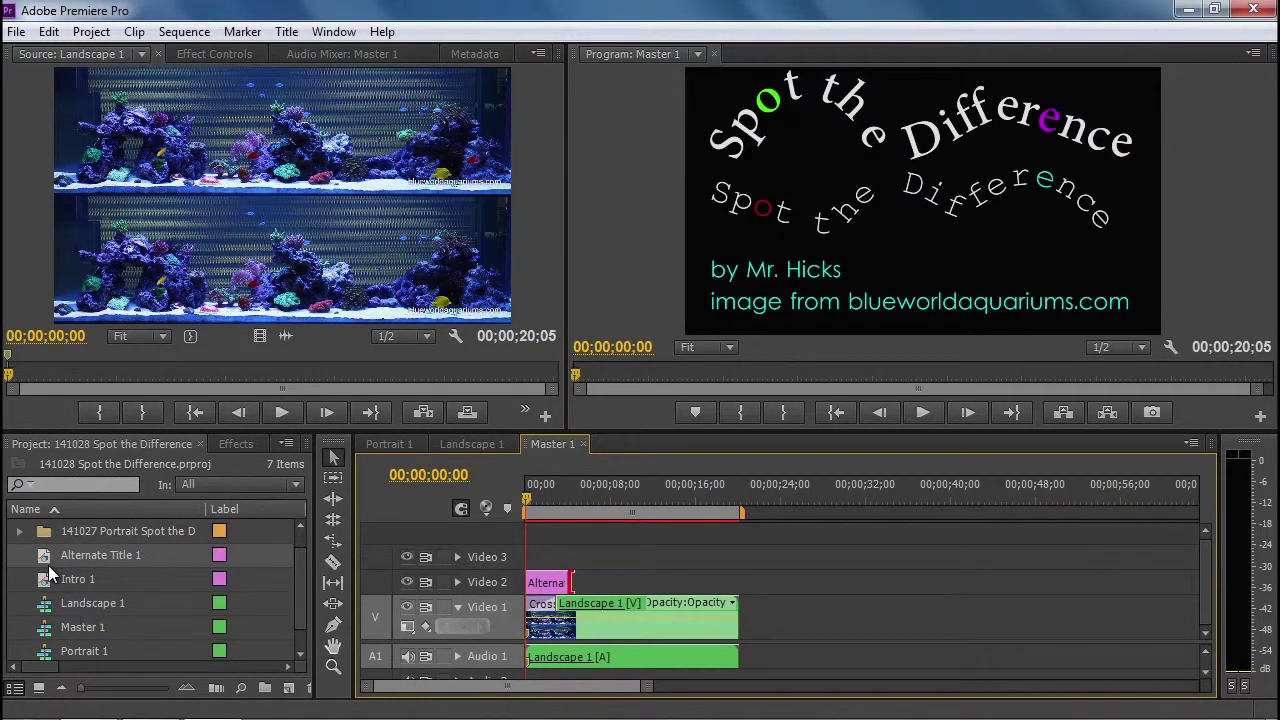
Expand the Wipe group of the video transitions in the effects list
left_click(240, 444)
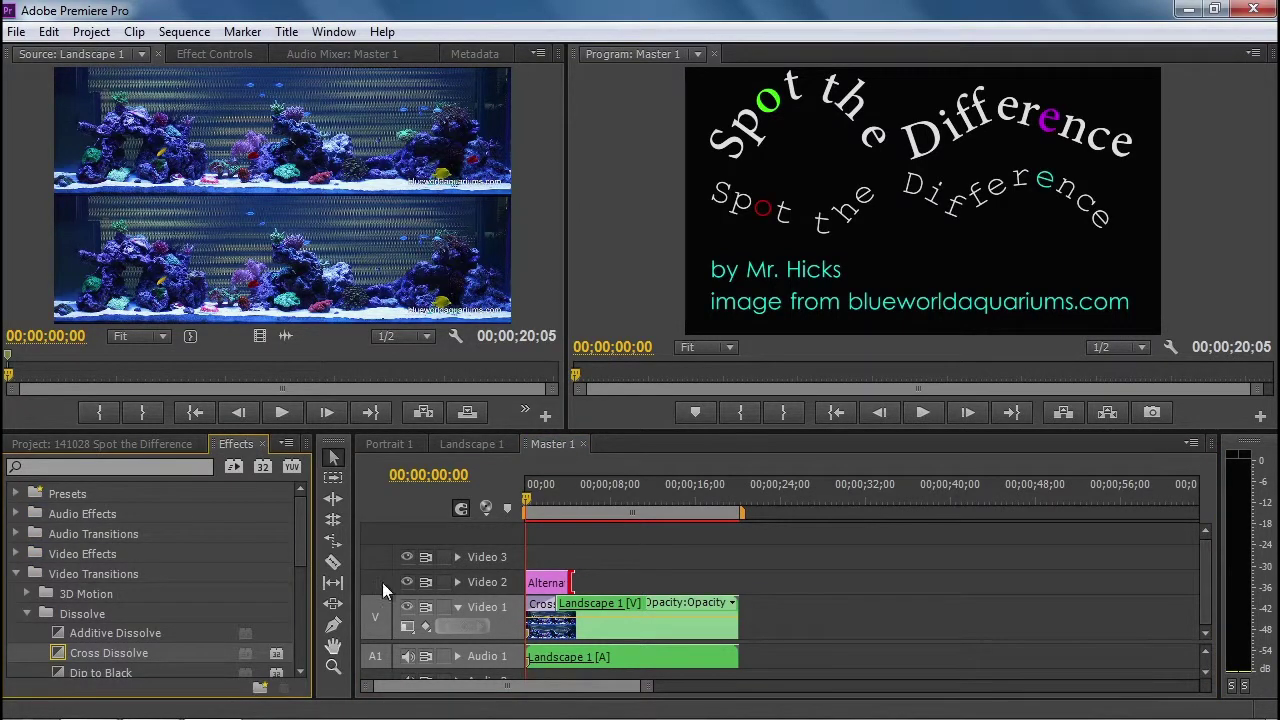
left_click_drag(295, 543, 296, 581)
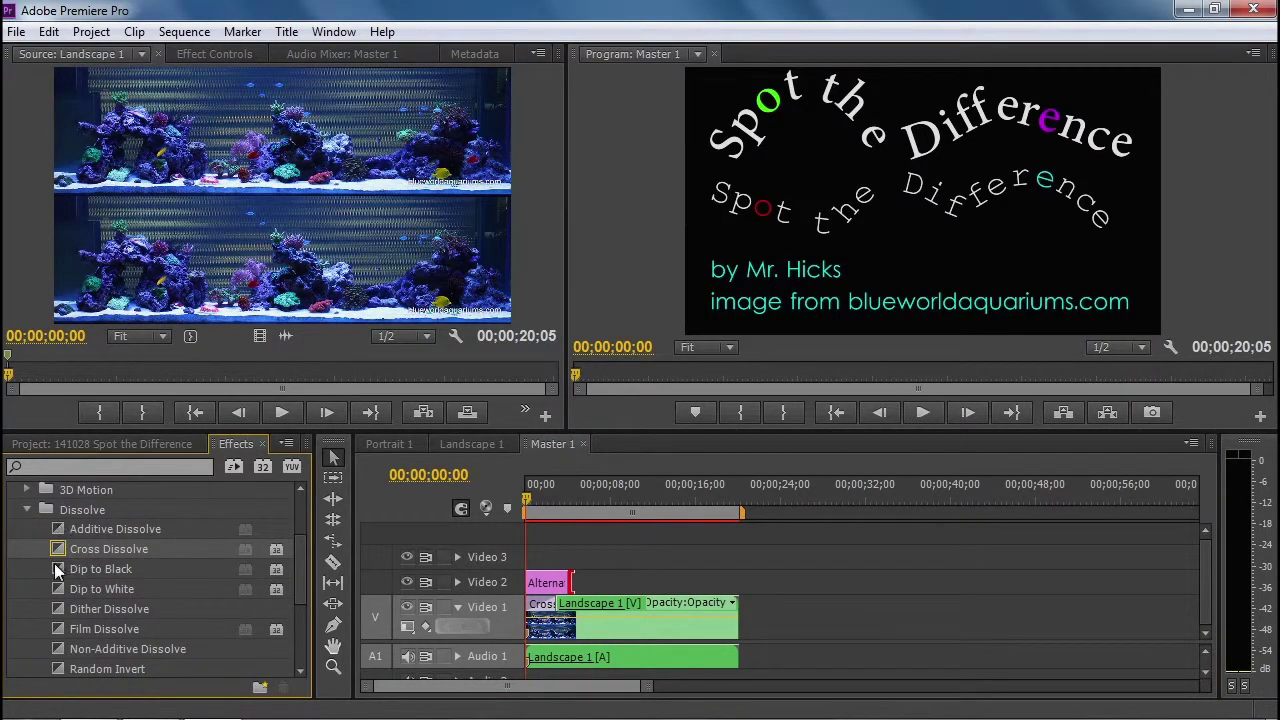
left_click_drag(294, 573, 295, 640)
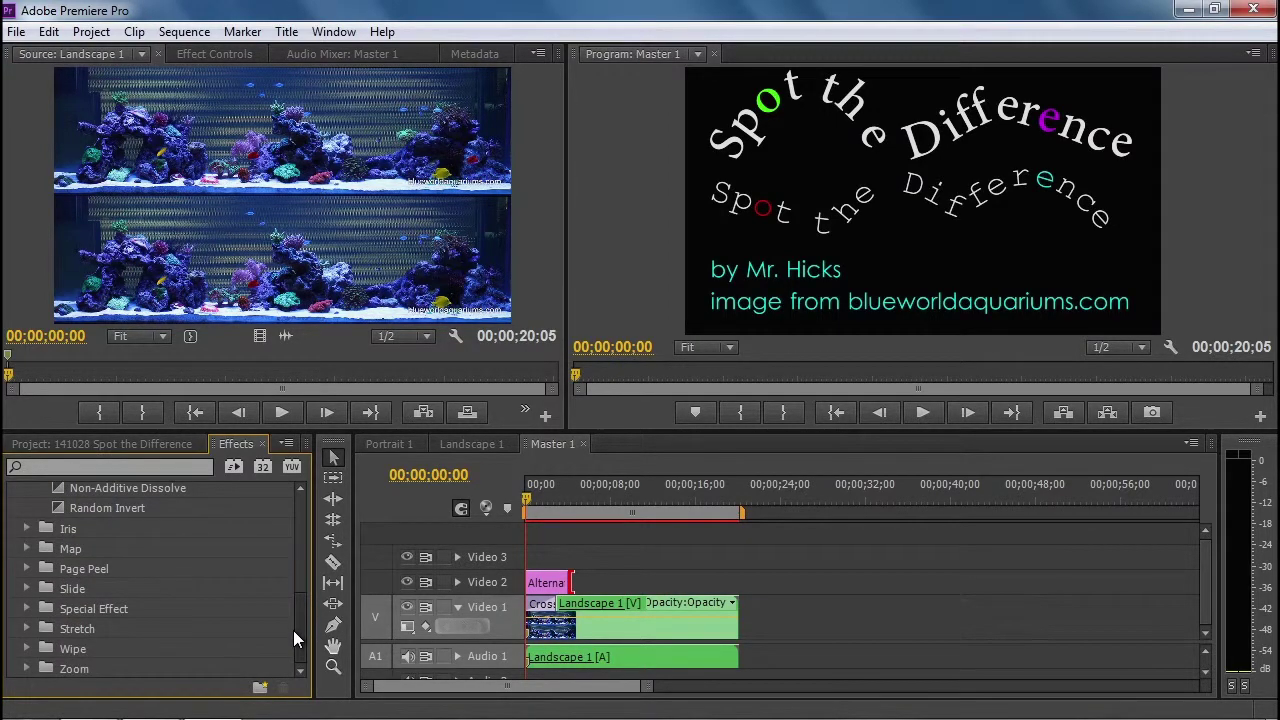
left_click(26, 648)
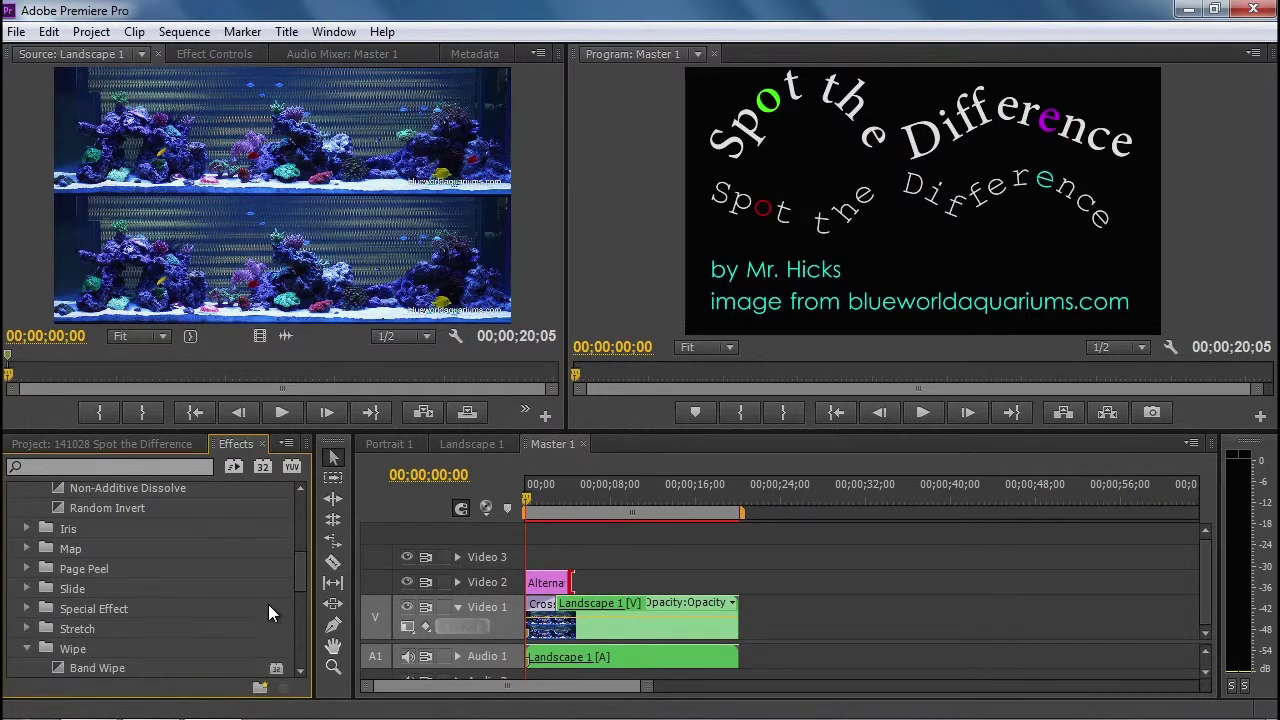
scroll(302, 584, "down", 2)
Try the Band Wipe transition at the start of the Alternate Title 1 clip on Video 2
left_click_drag(62, 543, 535, 584)
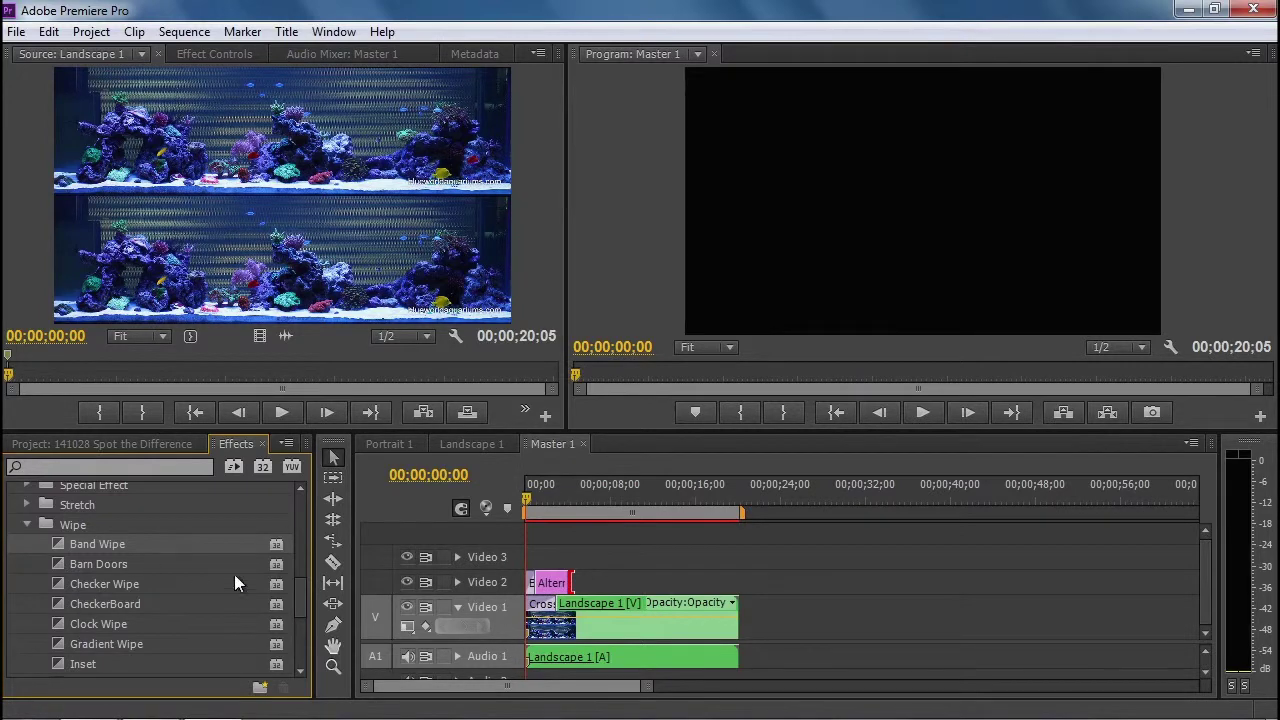
left_click_drag(300, 594, 300, 587)
key("ctrl+z")
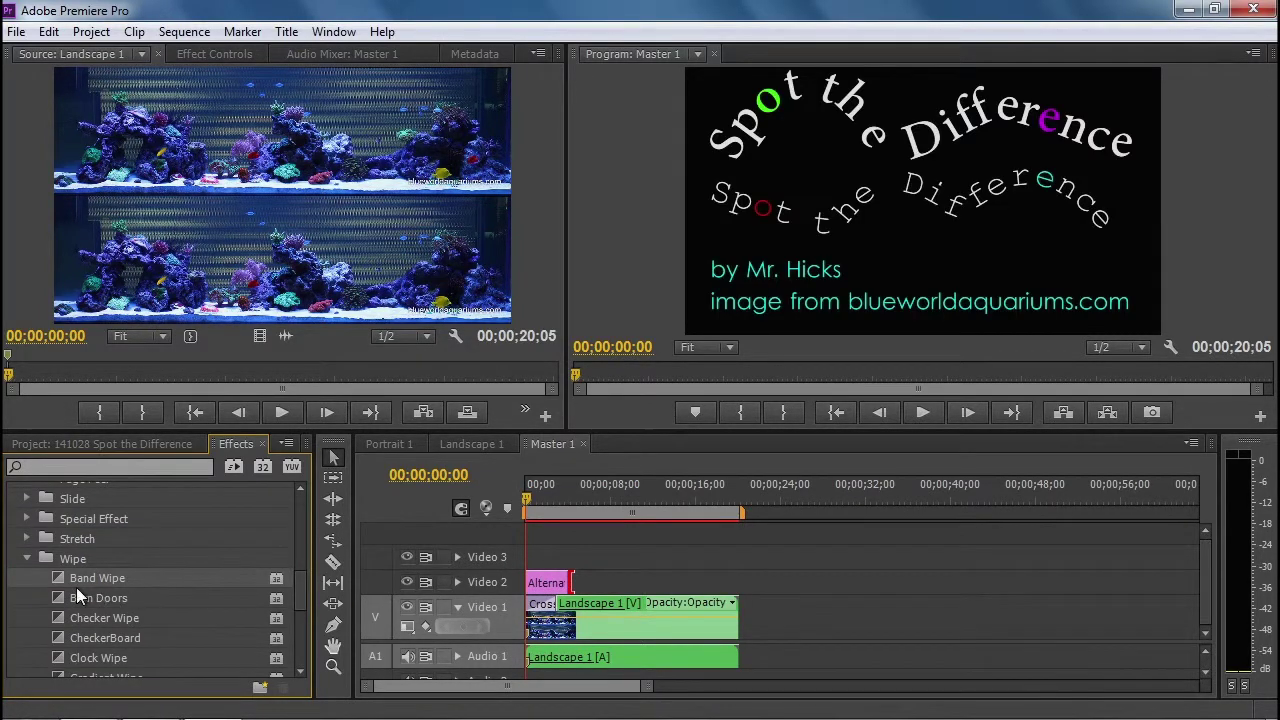
Apply the Band Wipe transition to the end of the Alternate Title 1 clip on Video 2 and play the sequence from its start
left_click_drag(57, 577, 565, 583)
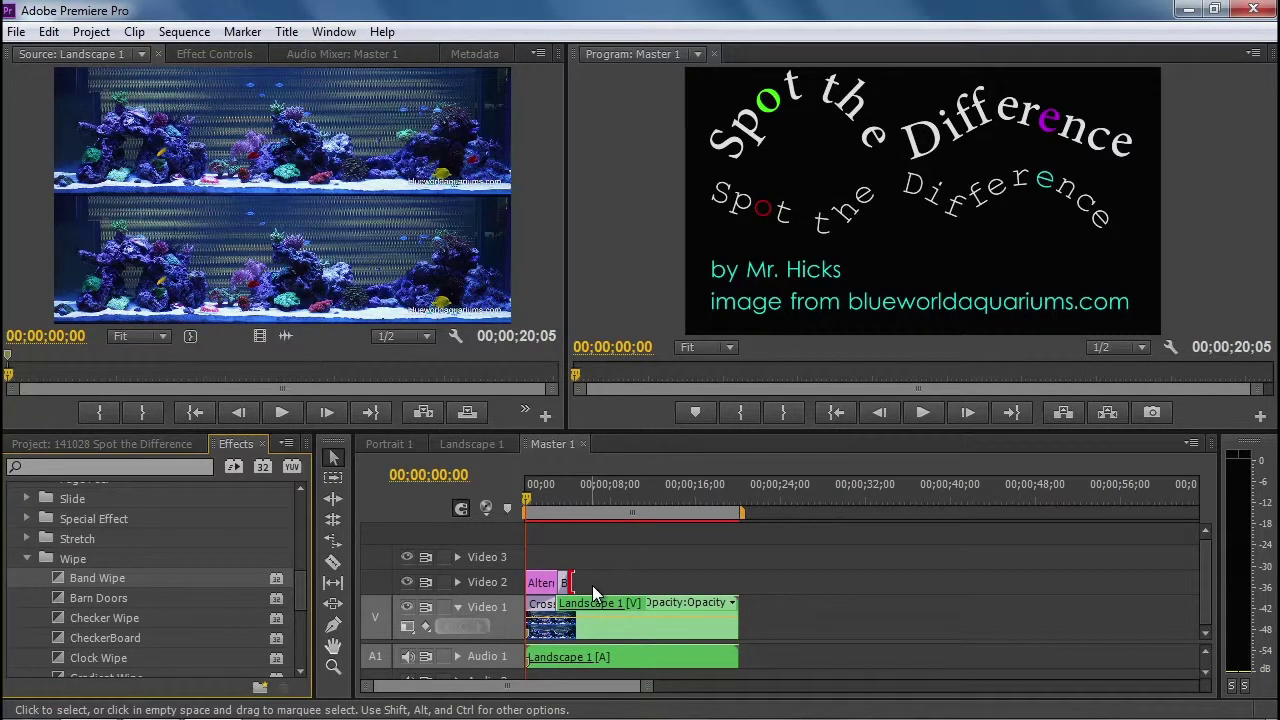
key("space")
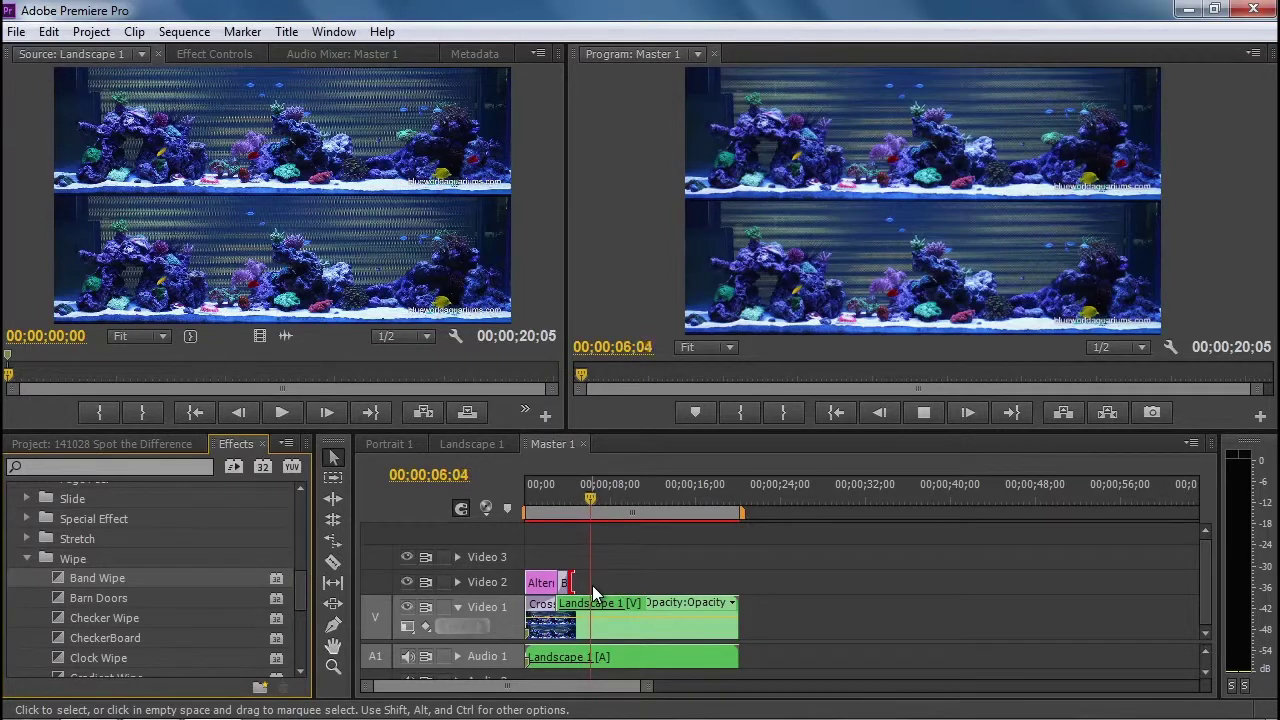
left_click_drag(585, 500, 501, 506)
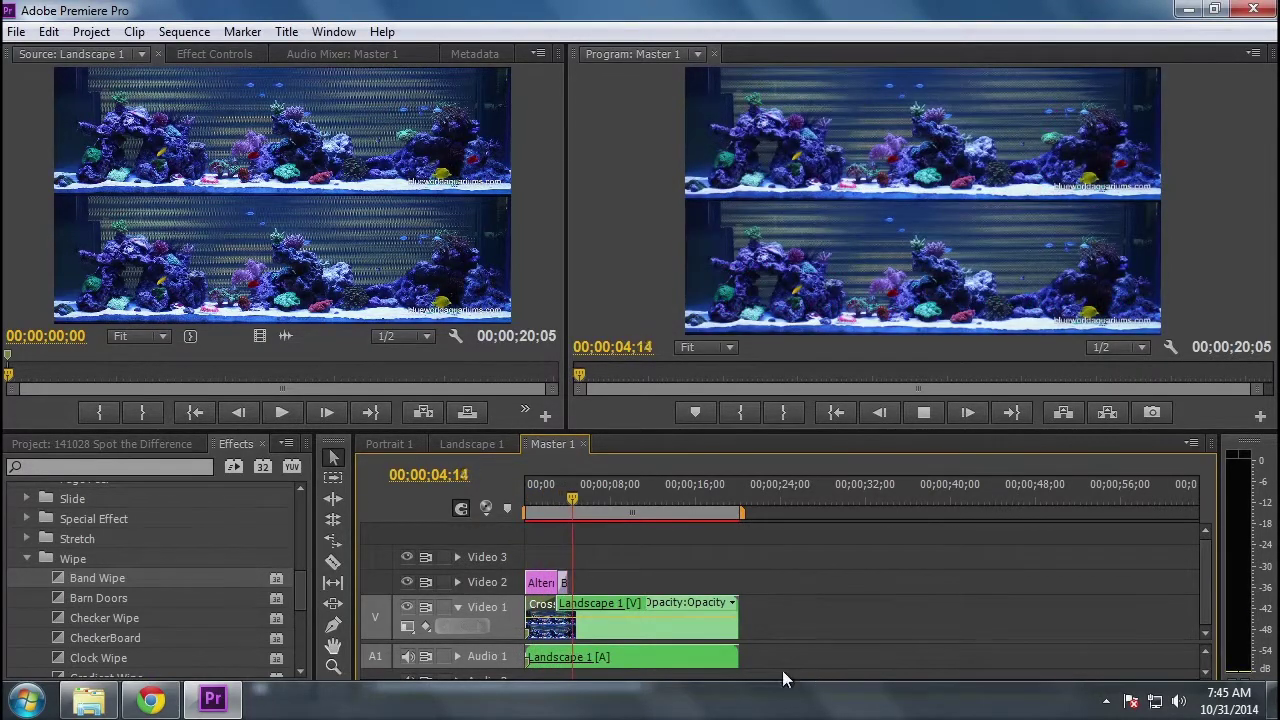
left_click_drag(584, 500, 478, 500)
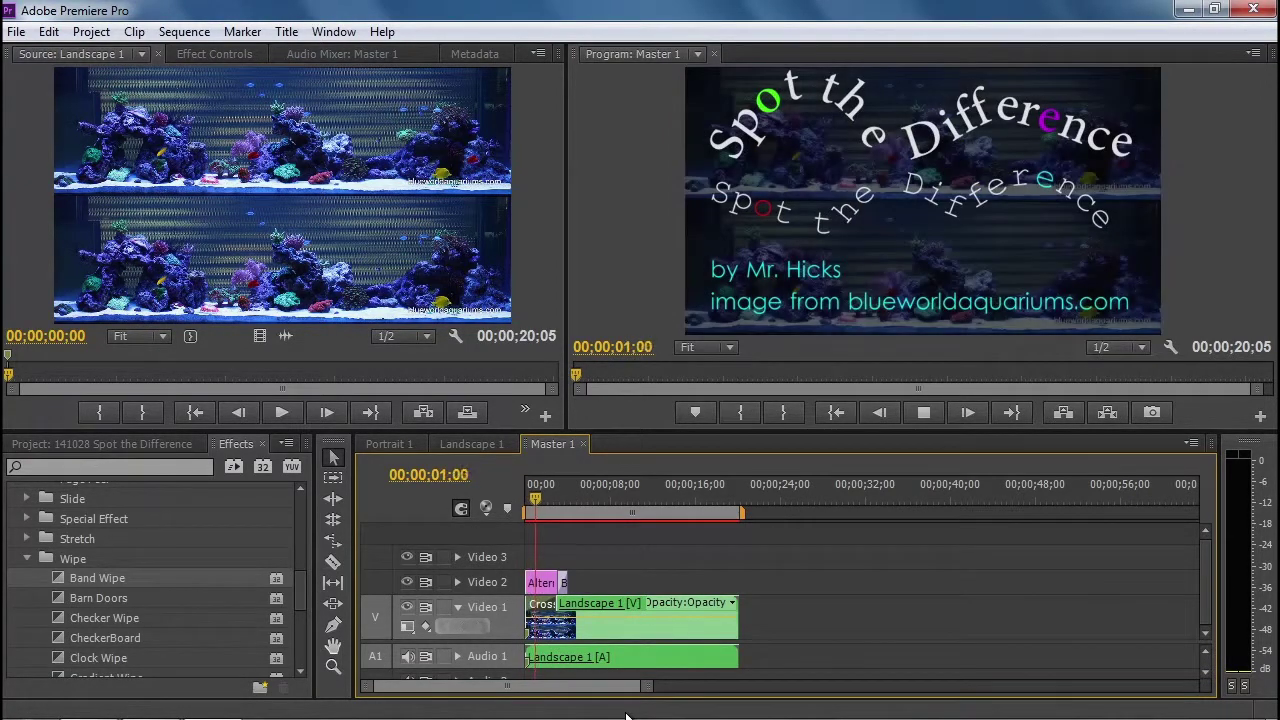
key("space")
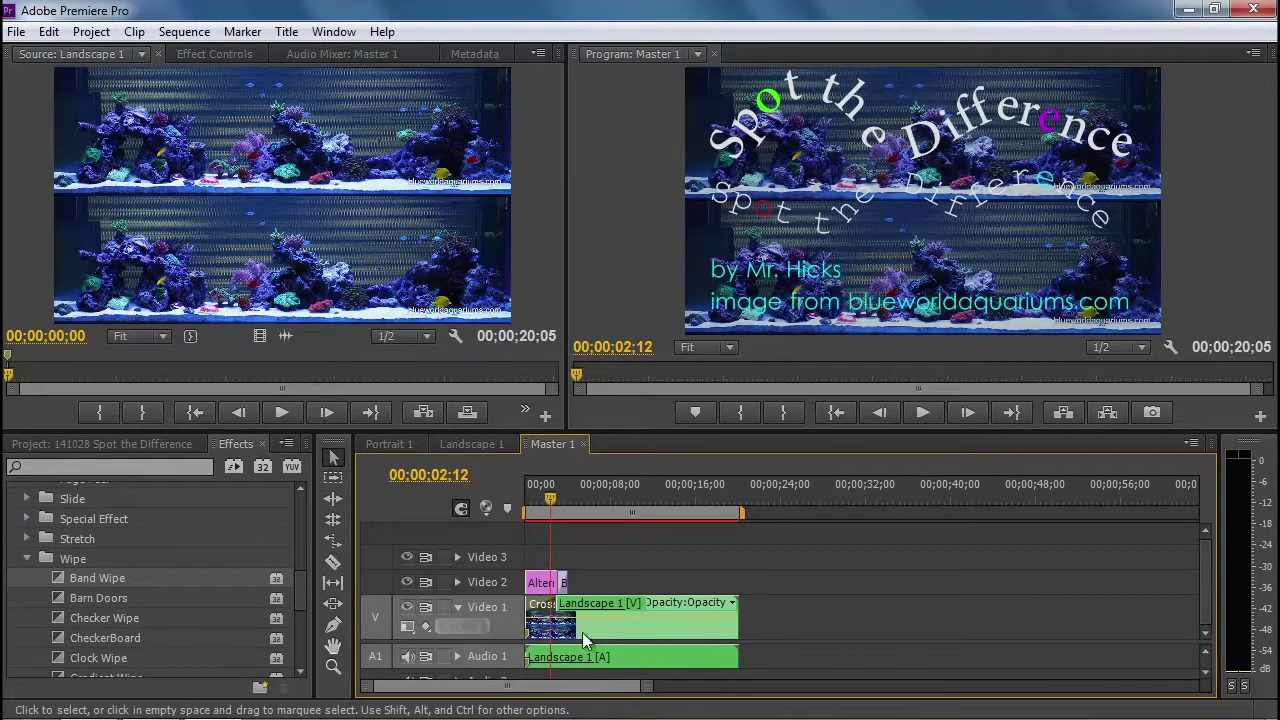
Reopen Alternate Title 1 and give the byline and image credit a shadow with 100% opacity, distance 0, size 53 and spread 59
double_click(541, 585)
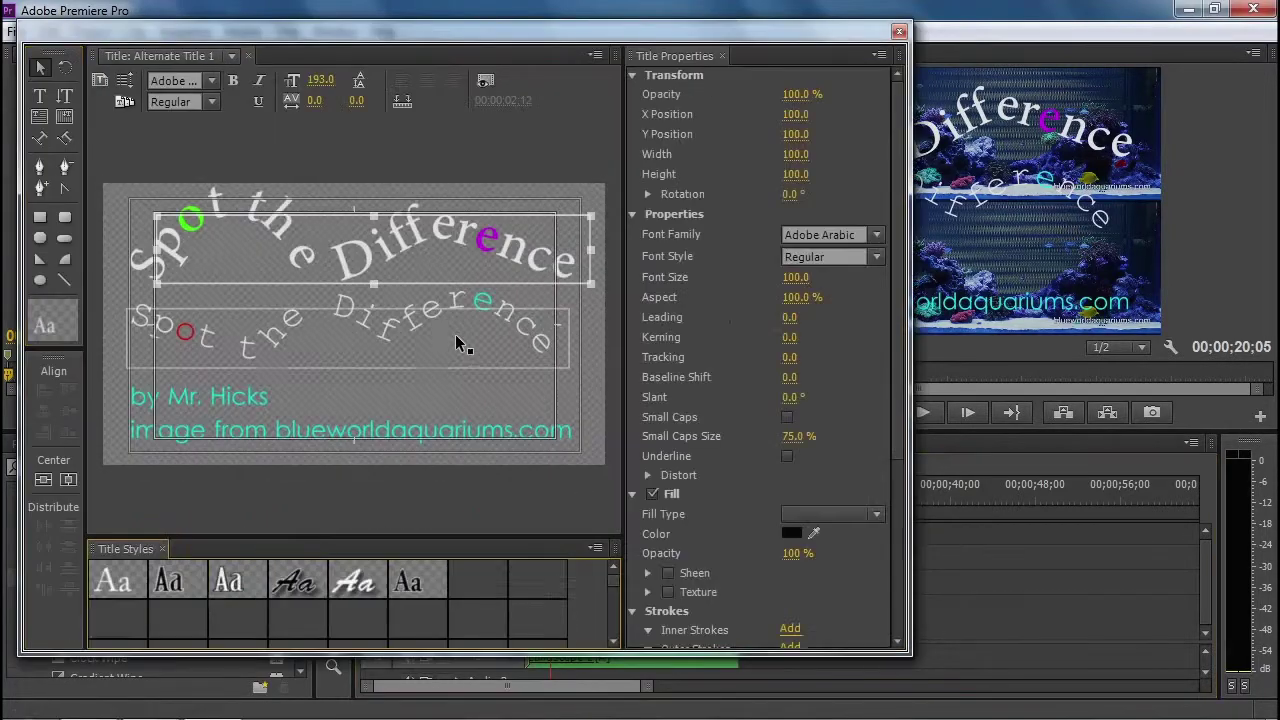
double_click(262, 416)
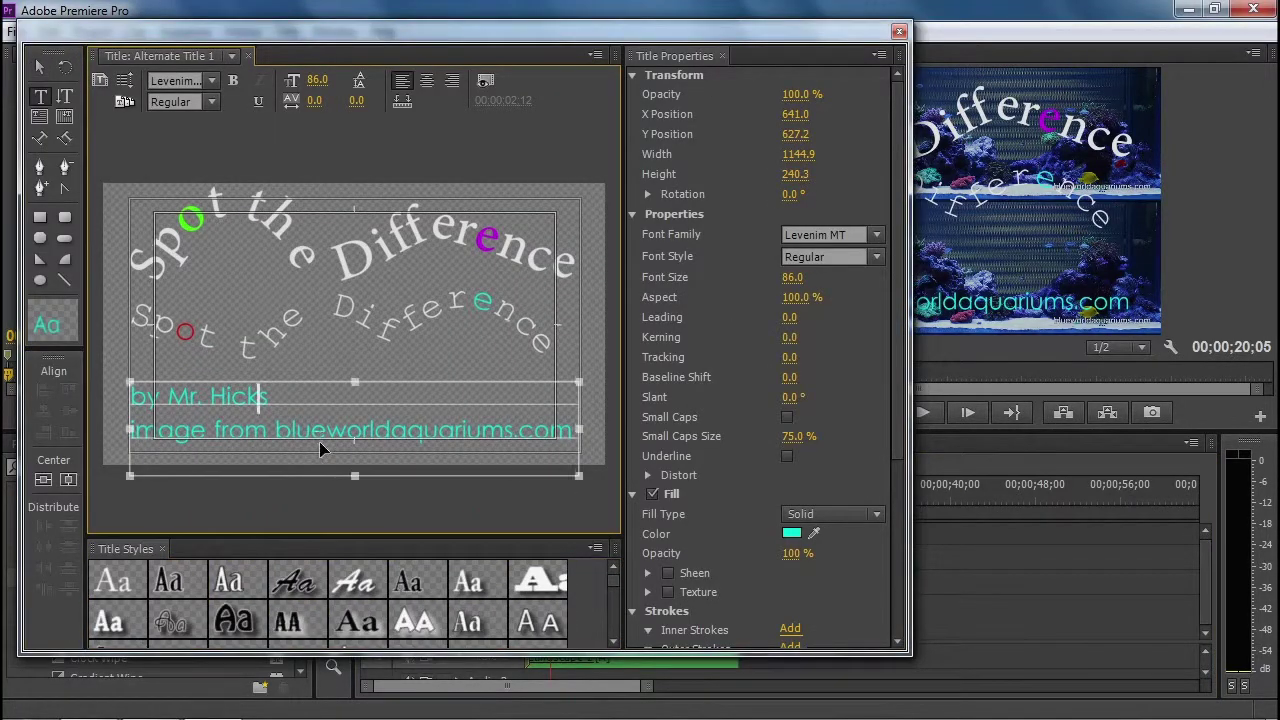
key("ctrl+a")
left_click_drag(899, 391, 896, 572)
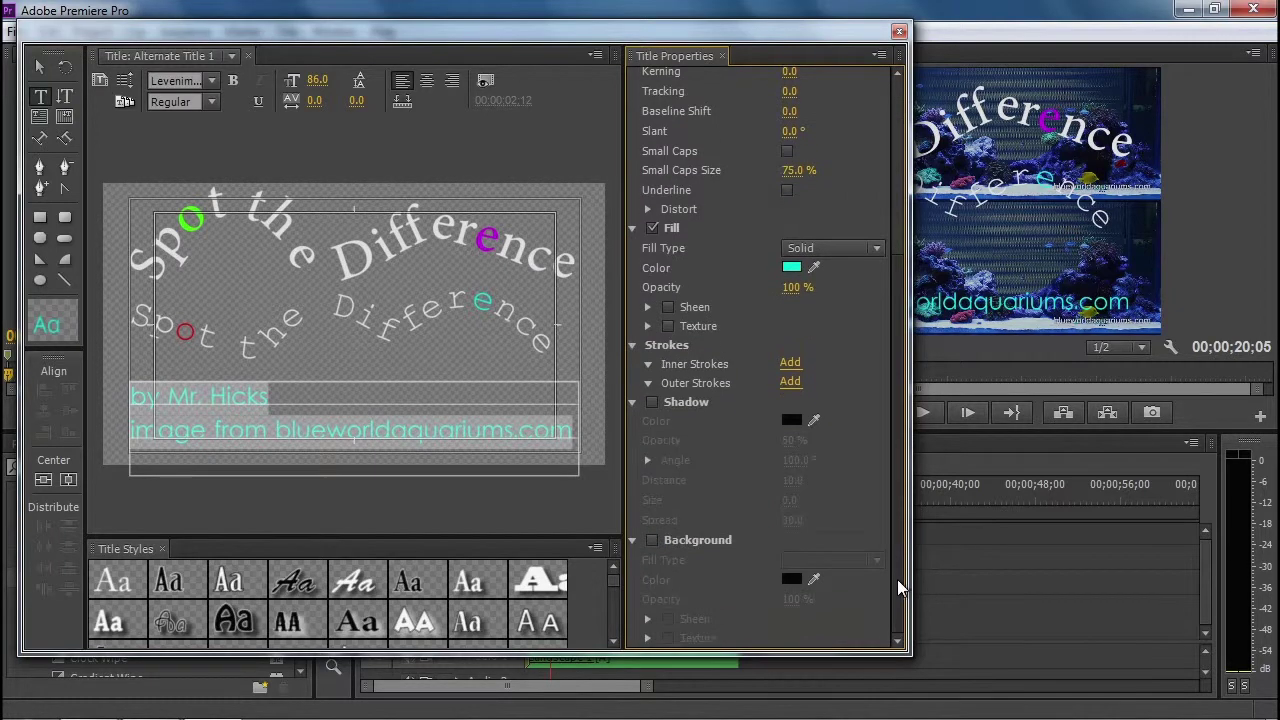
left_click(653, 401)
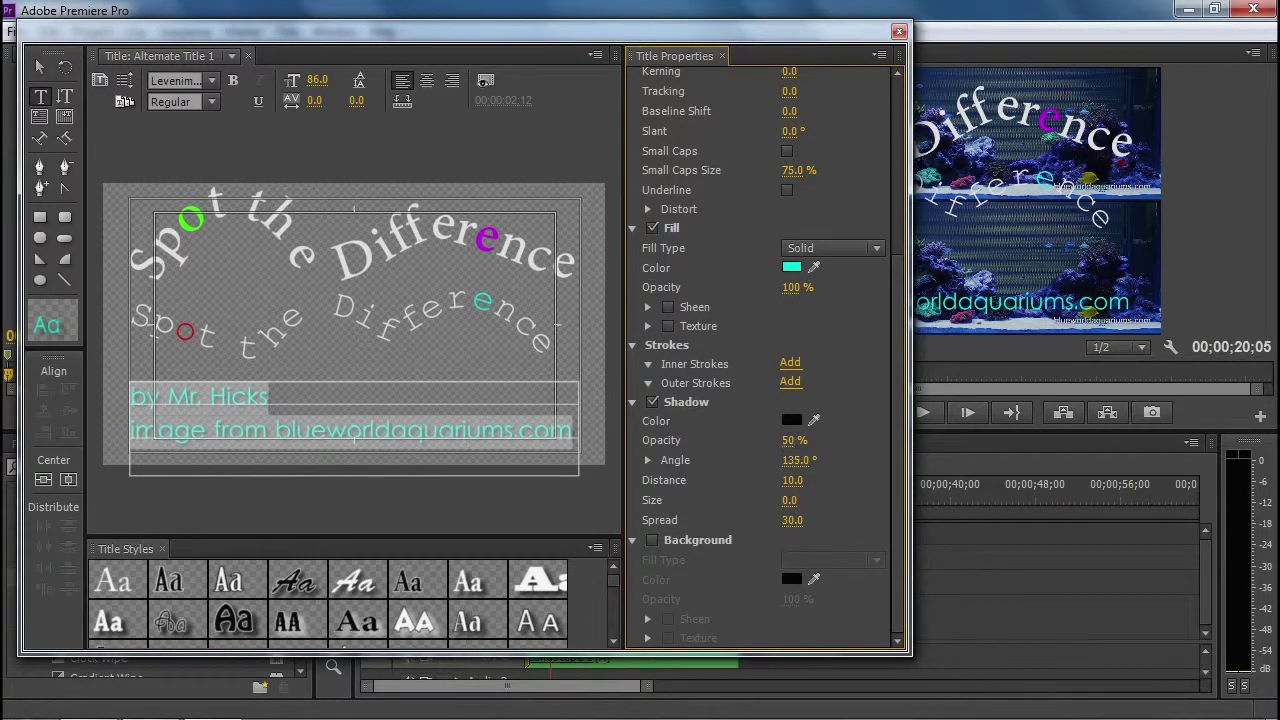
left_click_drag(790, 440, 838, 440)
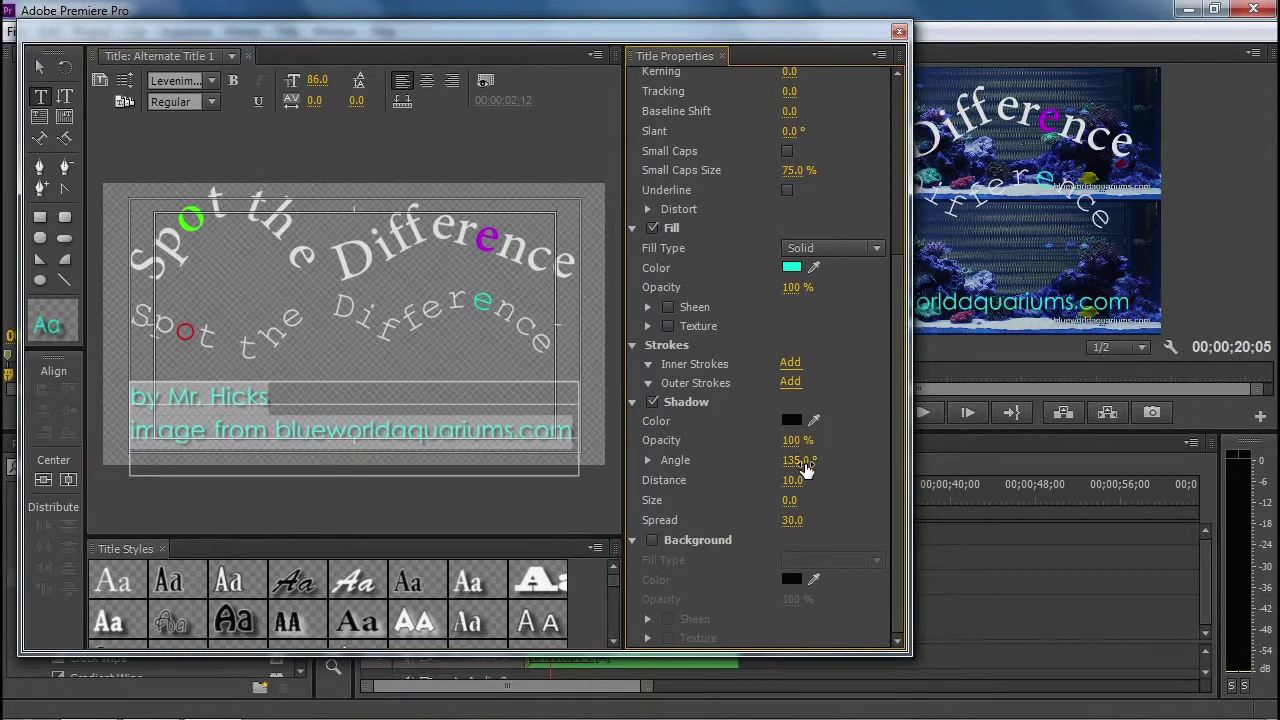
left_click_drag(792, 480, 760, 480)
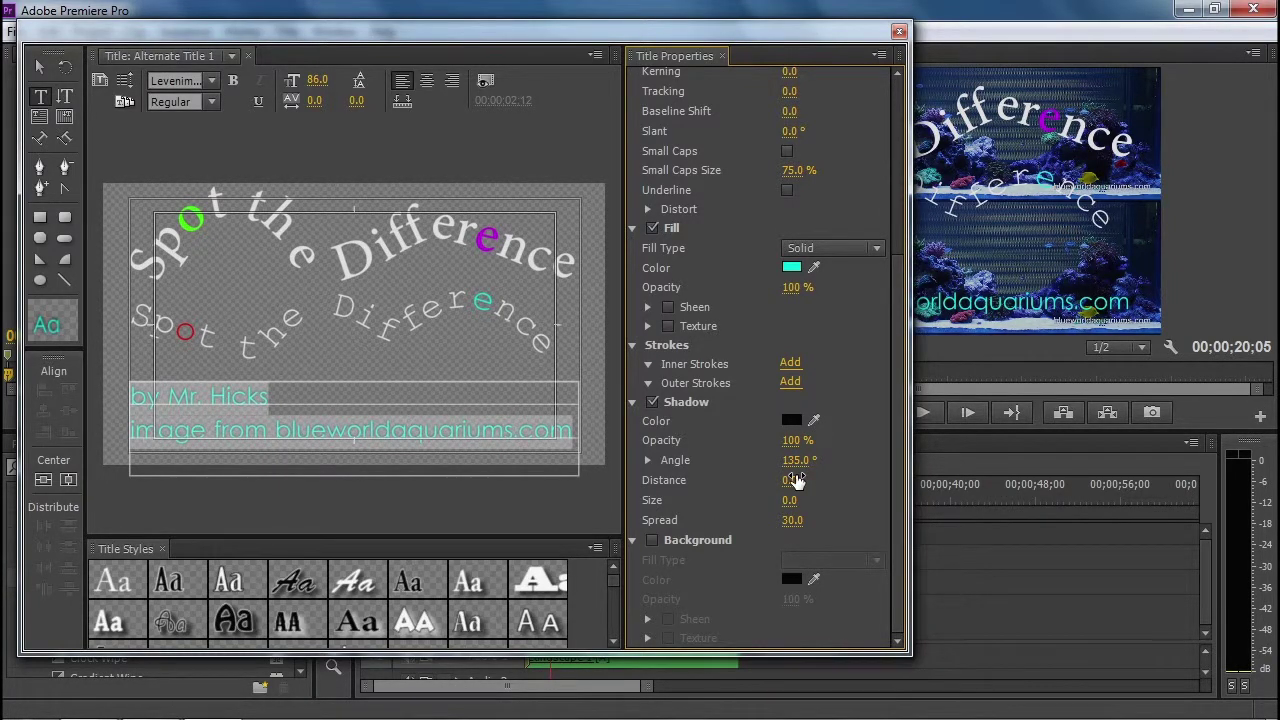
left_click_drag(789, 500, 816, 500)
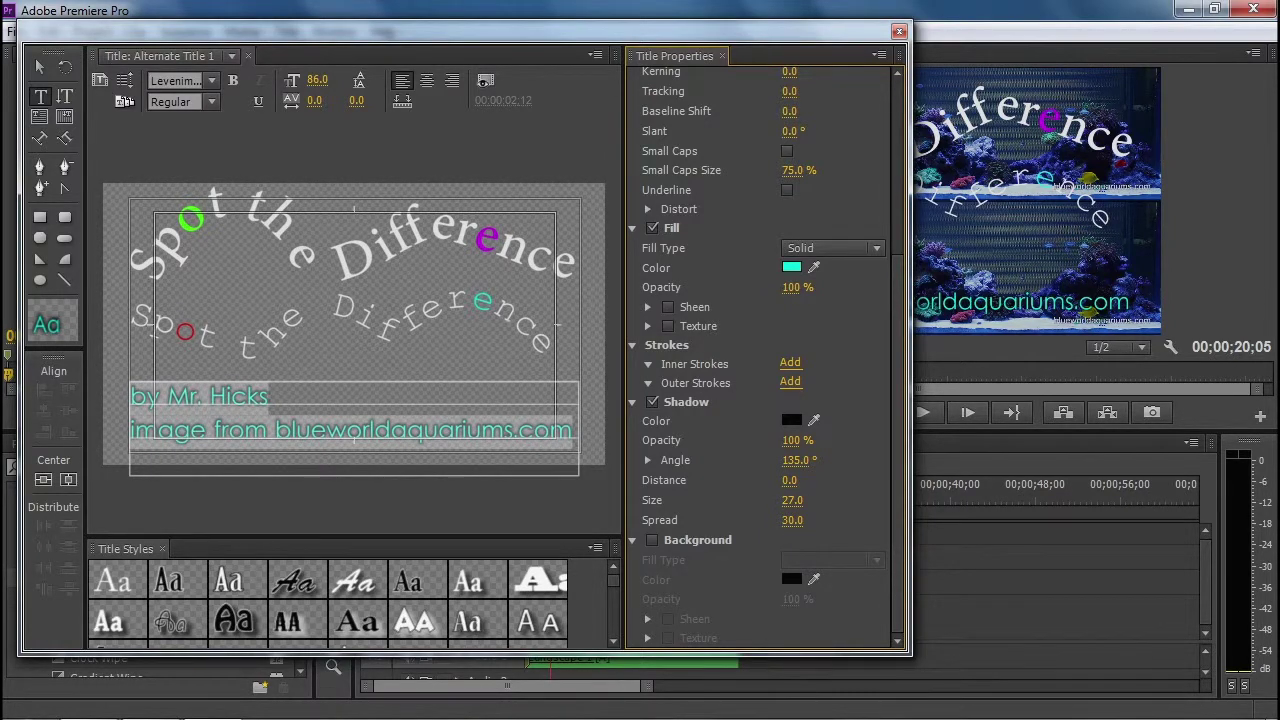
left_click_drag(791, 500, 812, 500)
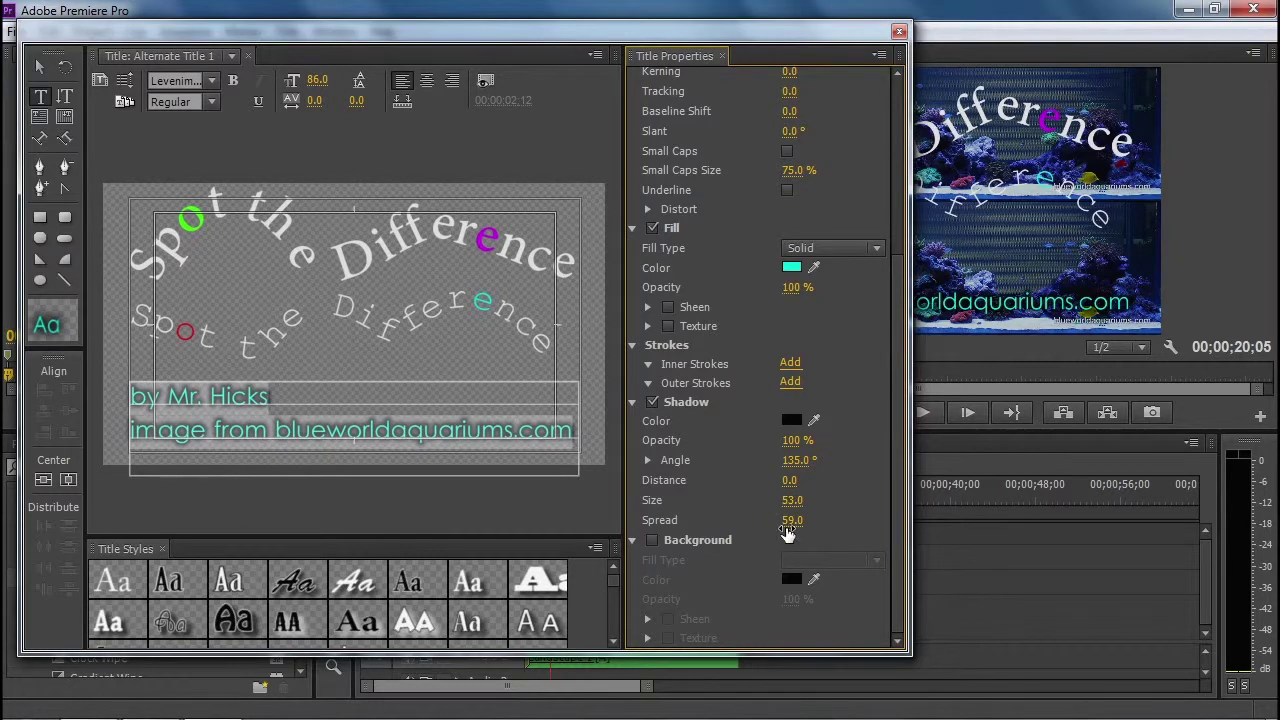
Give the lower wavy "Spot the Difference" text a shadow with 100% opacity, distance 0 and size 52
left_click(400, 328)
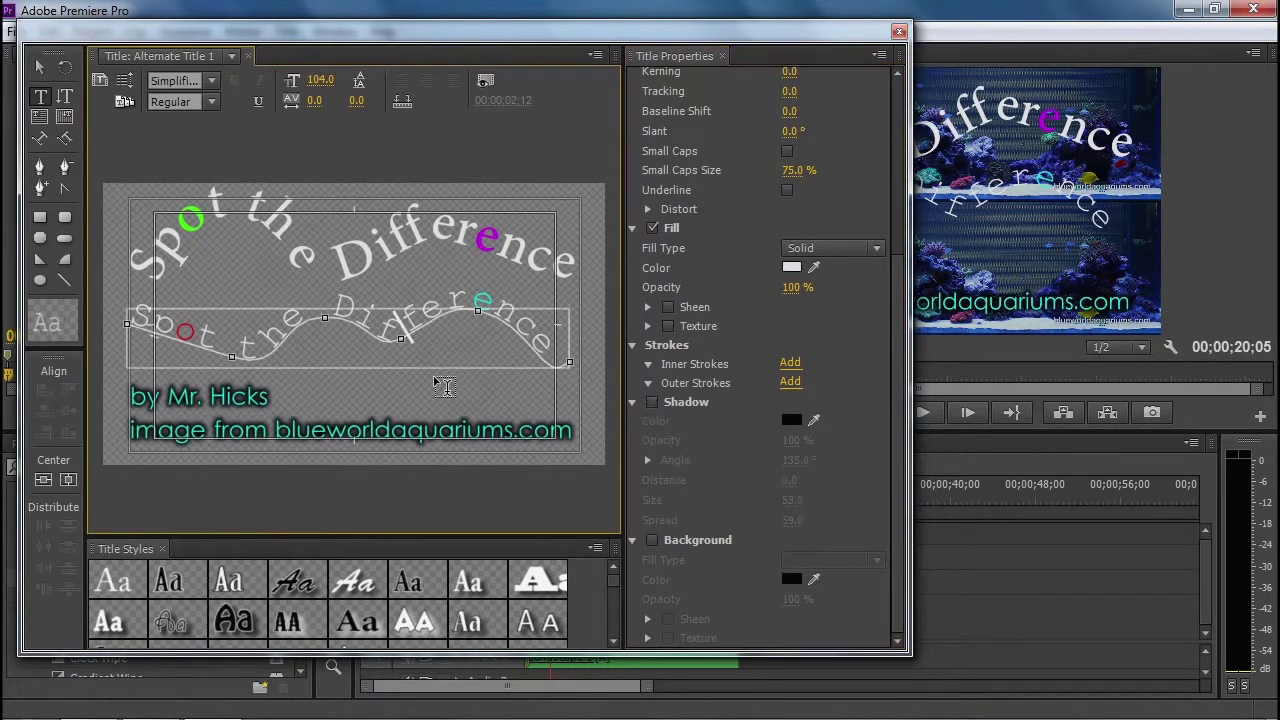
key("ctrl+a")
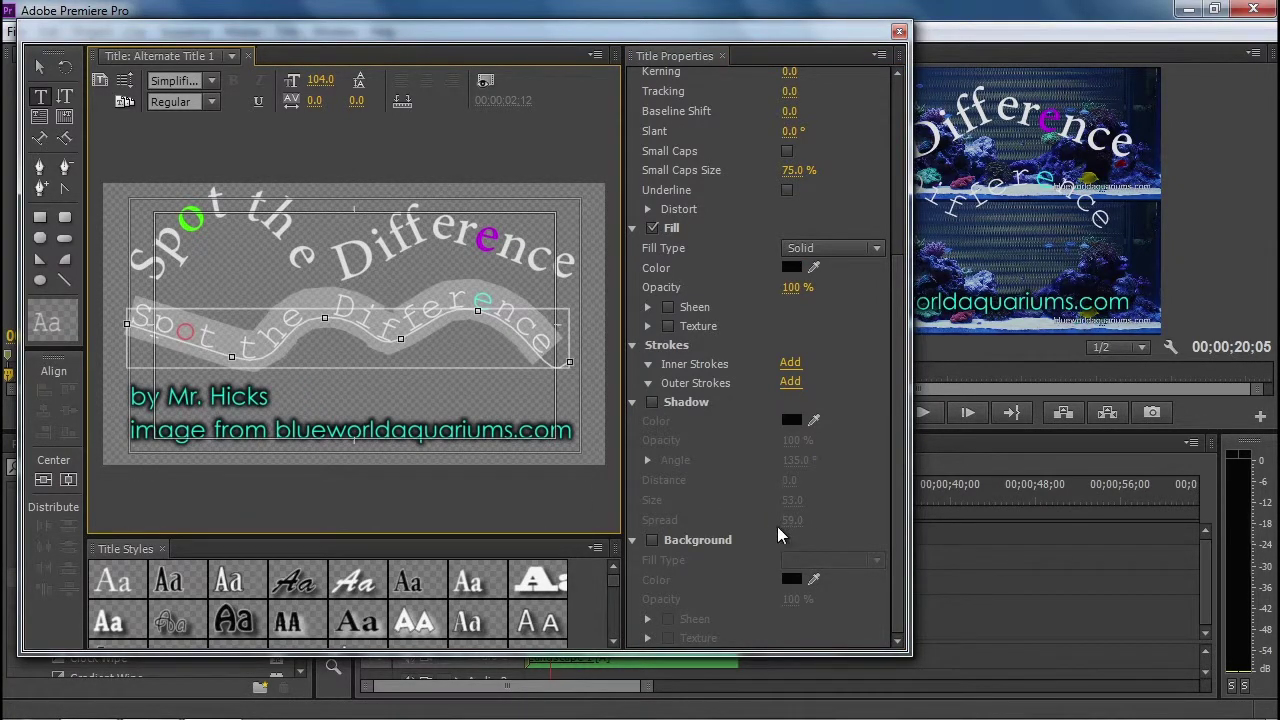
left_click(652, 401)
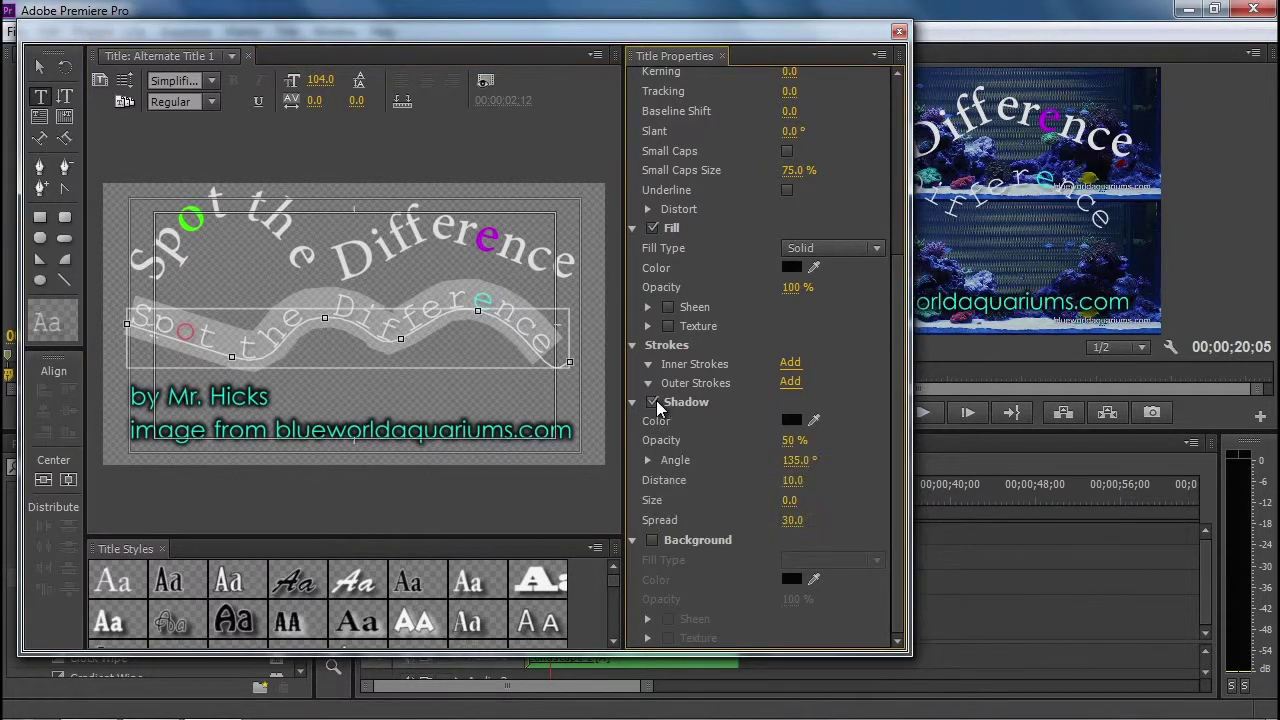
left_click_drag(795, 440, 840, 440)
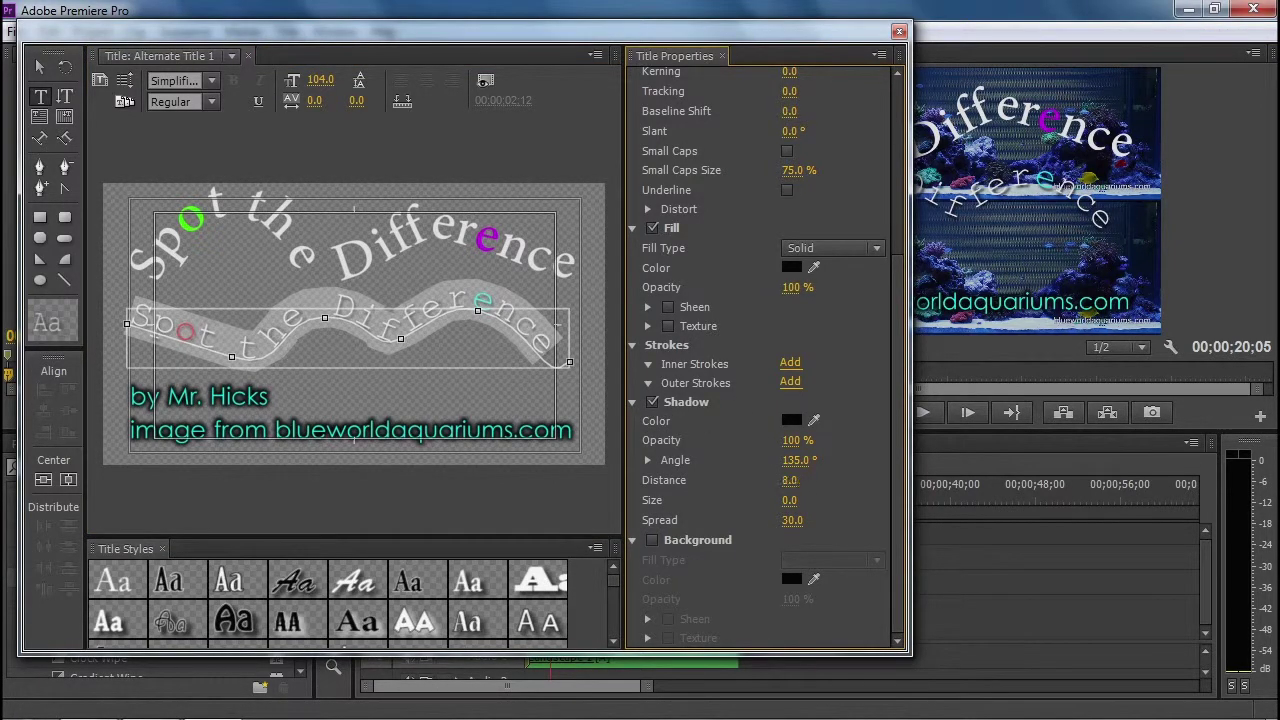
left_click_drag(789, 480, 790, 527)
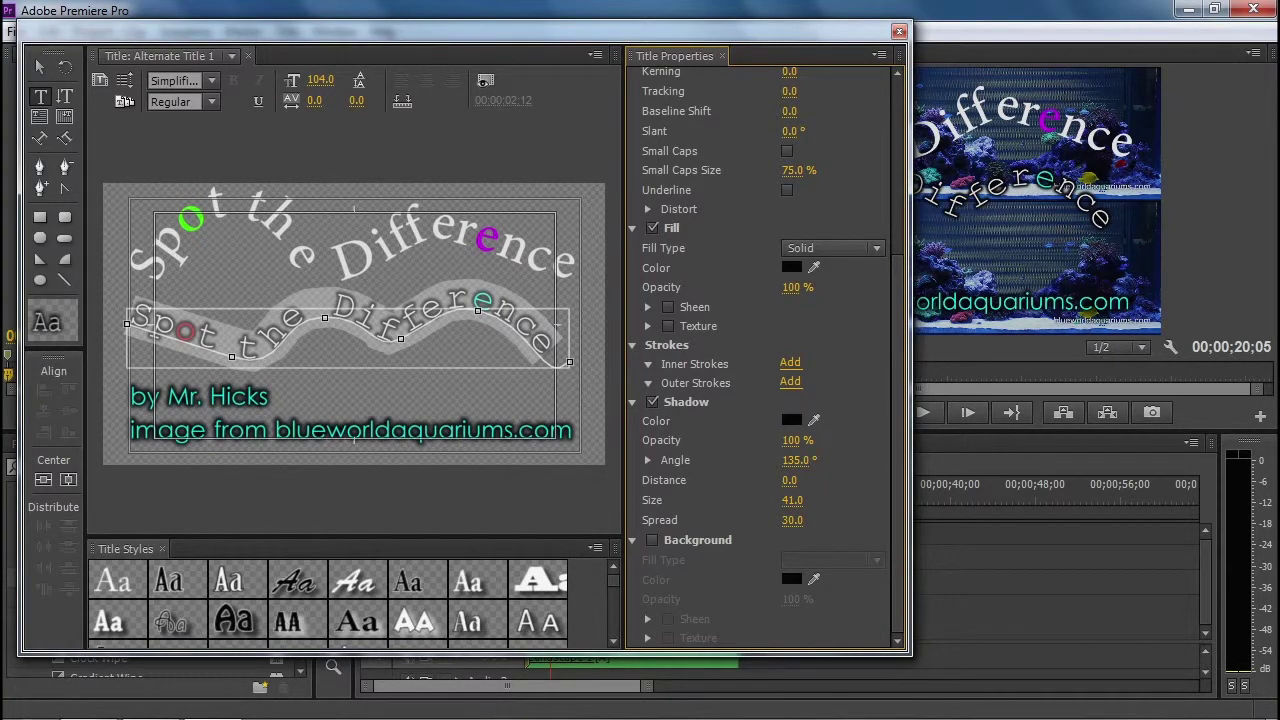
left_click(789, 482)
mouse_move(792, 500)
left_mouse_down()
mouse_move(792, 478)
mouse_move(820, 480)
mouse_move(788, 480)
left_mouse_up()
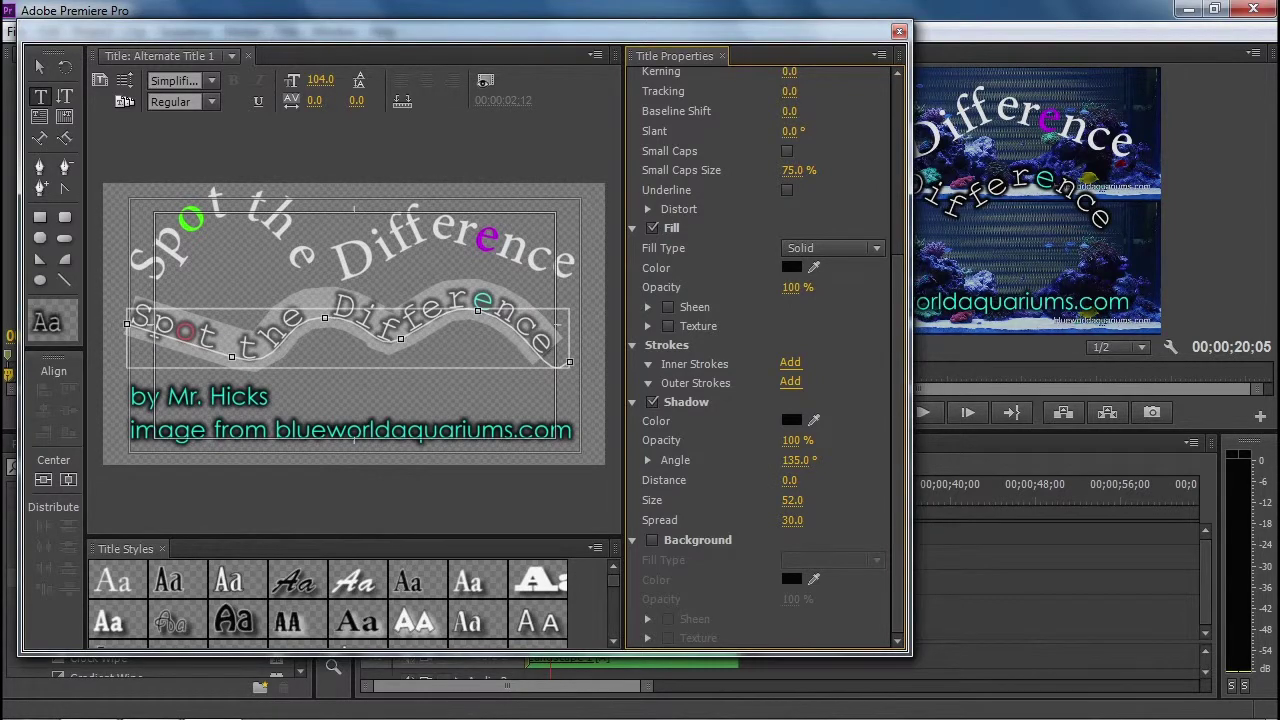
Give the upper wavy "Spot the Difference" text a shadow with 100% opacity, distance 0 and size 35
left_click(401, 225)
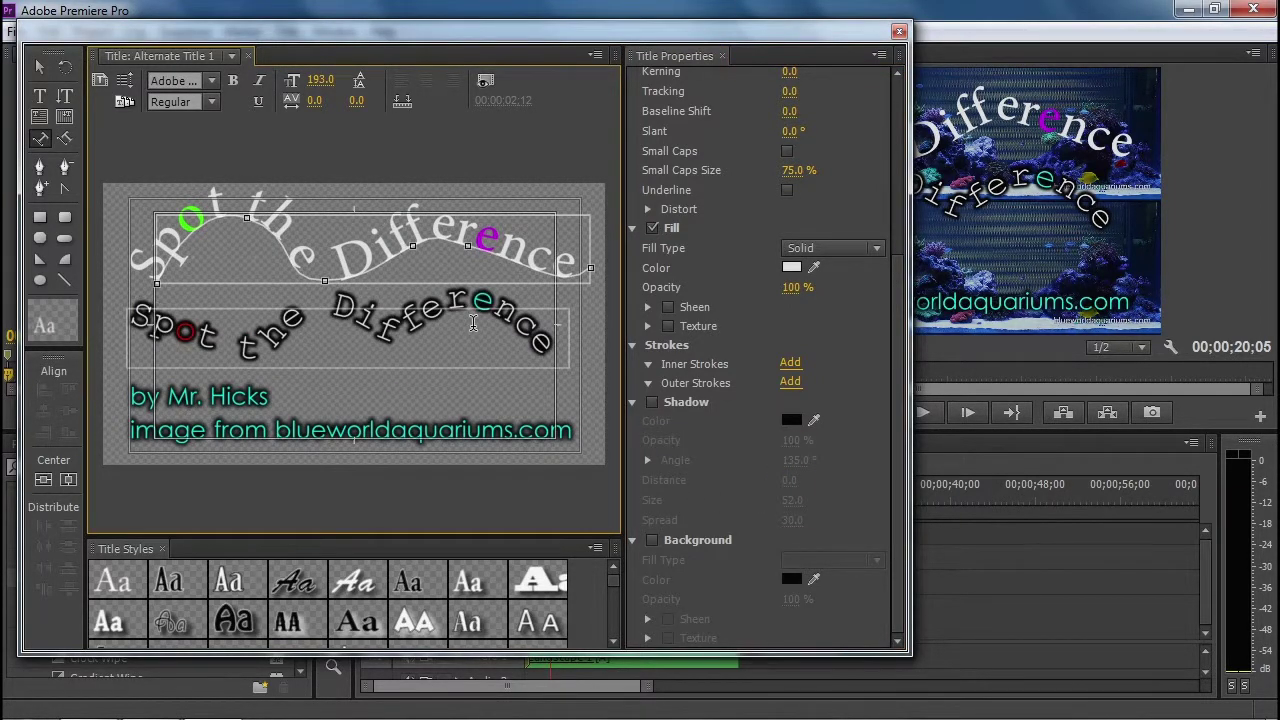
key("ctrl+a")
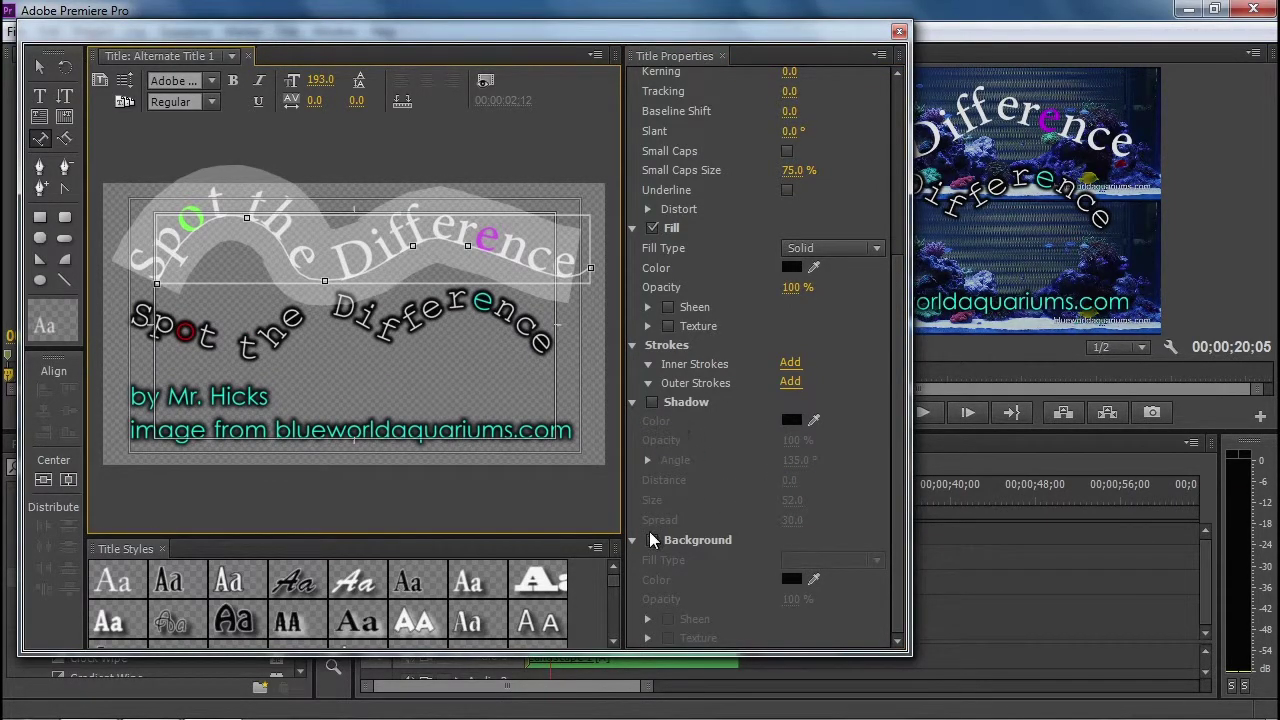
left_click(653, 402)
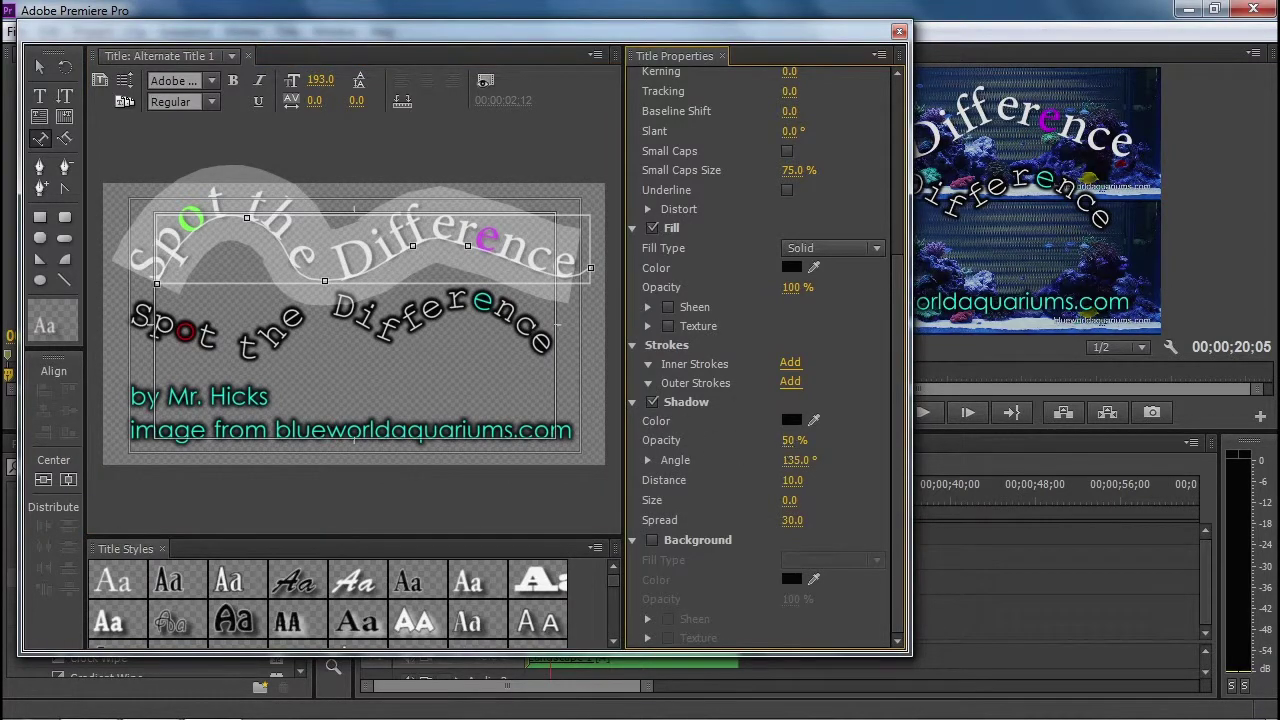
left_click_drag(795, 440, 860, 440)
left_click_drag(799, 482, 780, 482)
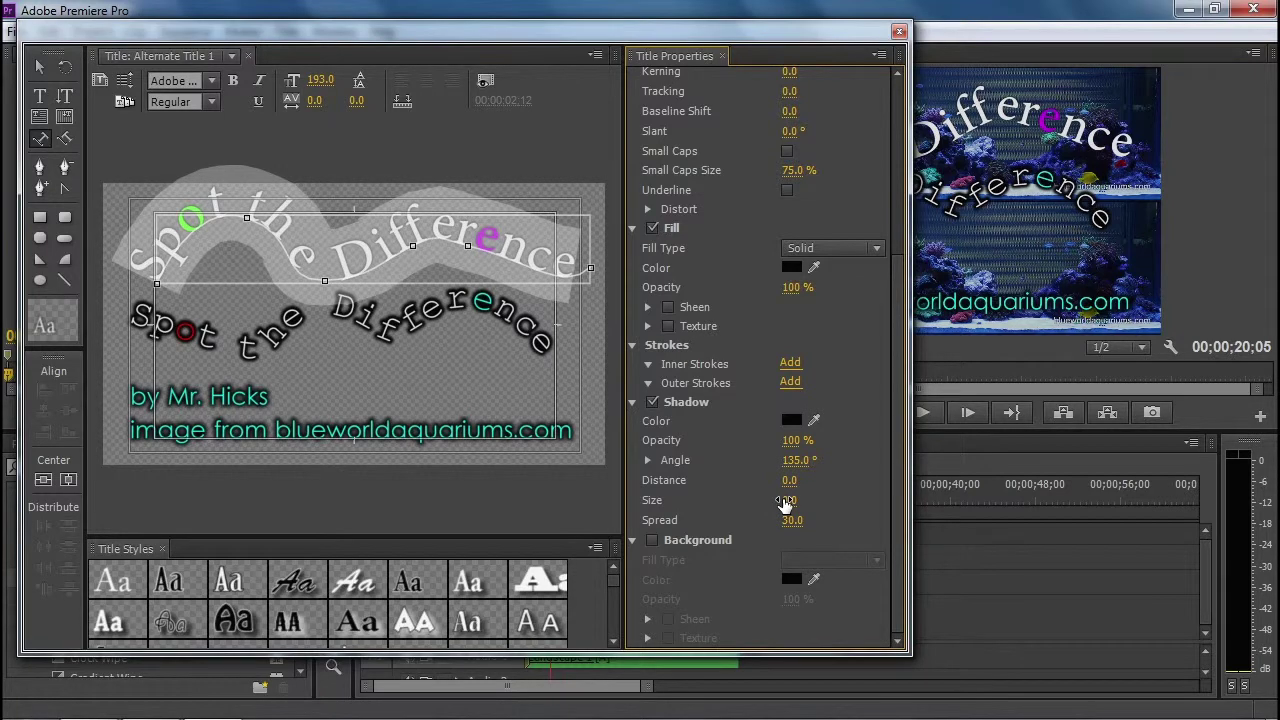
left_click_drag(790, 500, 818, 500)
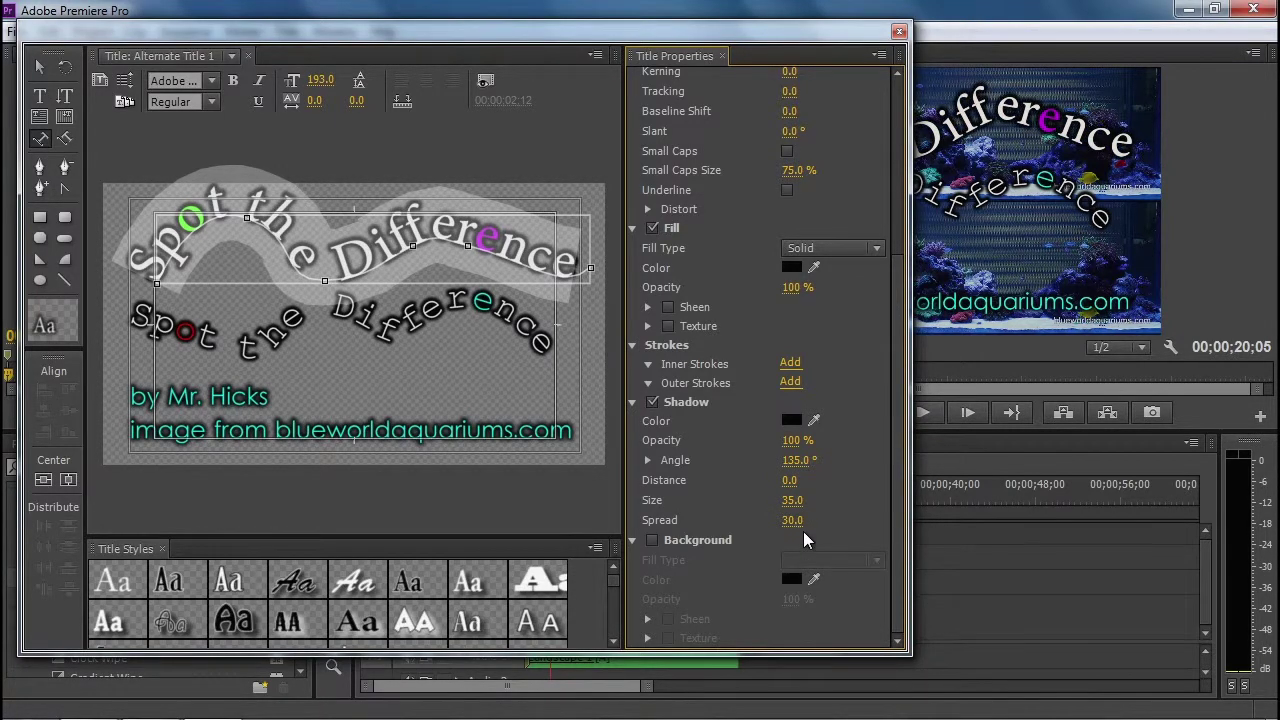
Nudge the upper wavy text slightly left and down, and shift the lower wavy text slightly down and rotate it a little clockwise
left_click(40, 66)
left_click(350, 268)
left_click_drag(350, 268, 334, 264)
left_click(370, 338)
left_click_drag(370, 337, 385, 338)
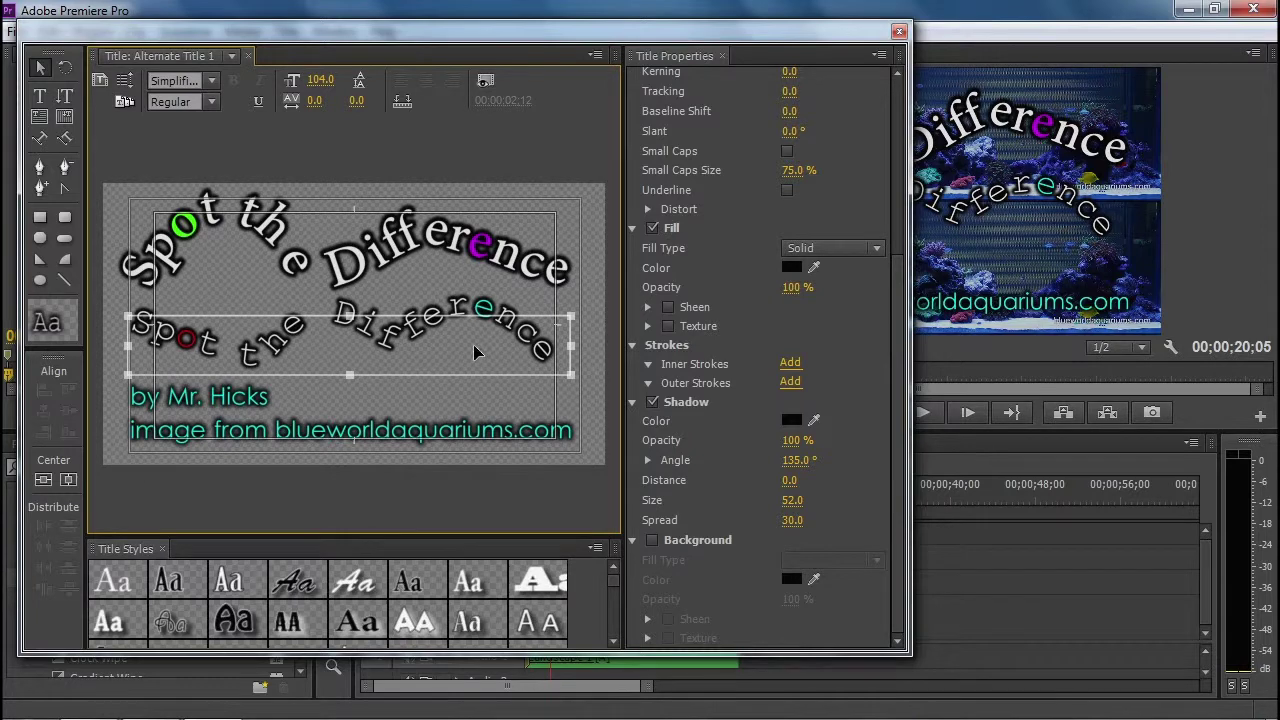
left_click_drag(582, 380, 575, 390)
left_click_drag(482, 350, 481, 355)
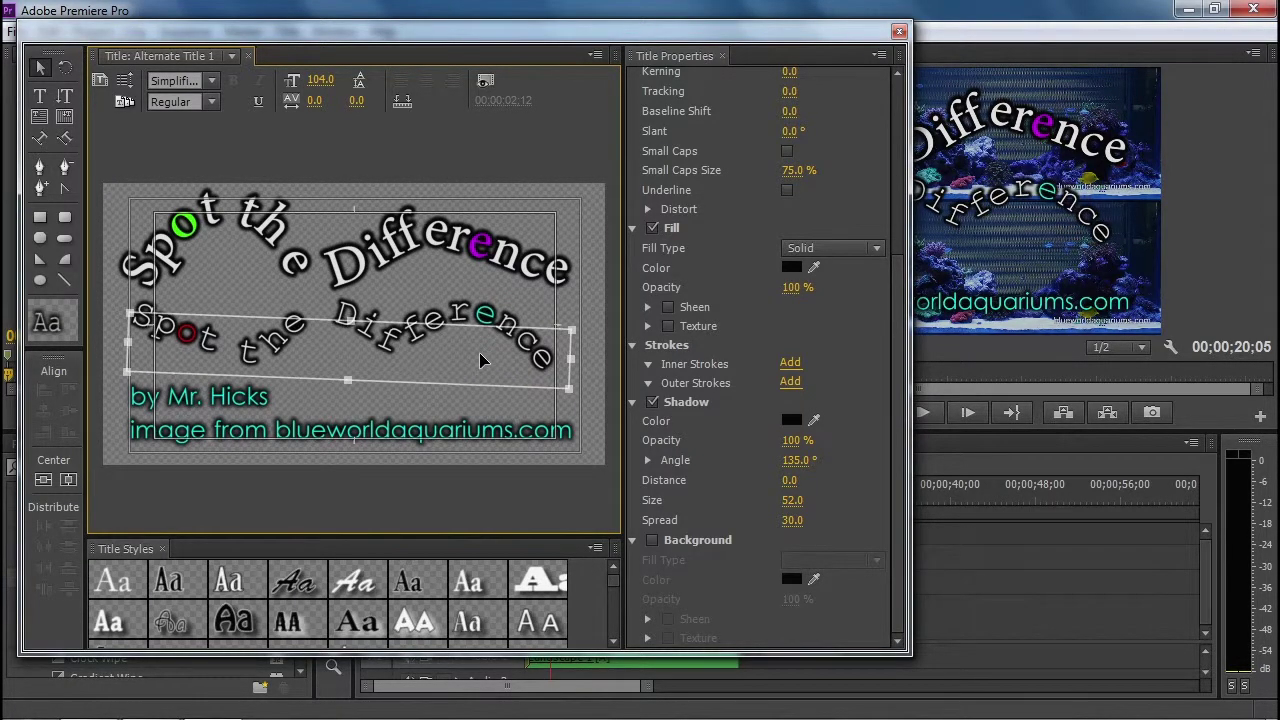
Close the title editor and return the playhead to the start of the Master 1 sequence
left_click(898, 33)
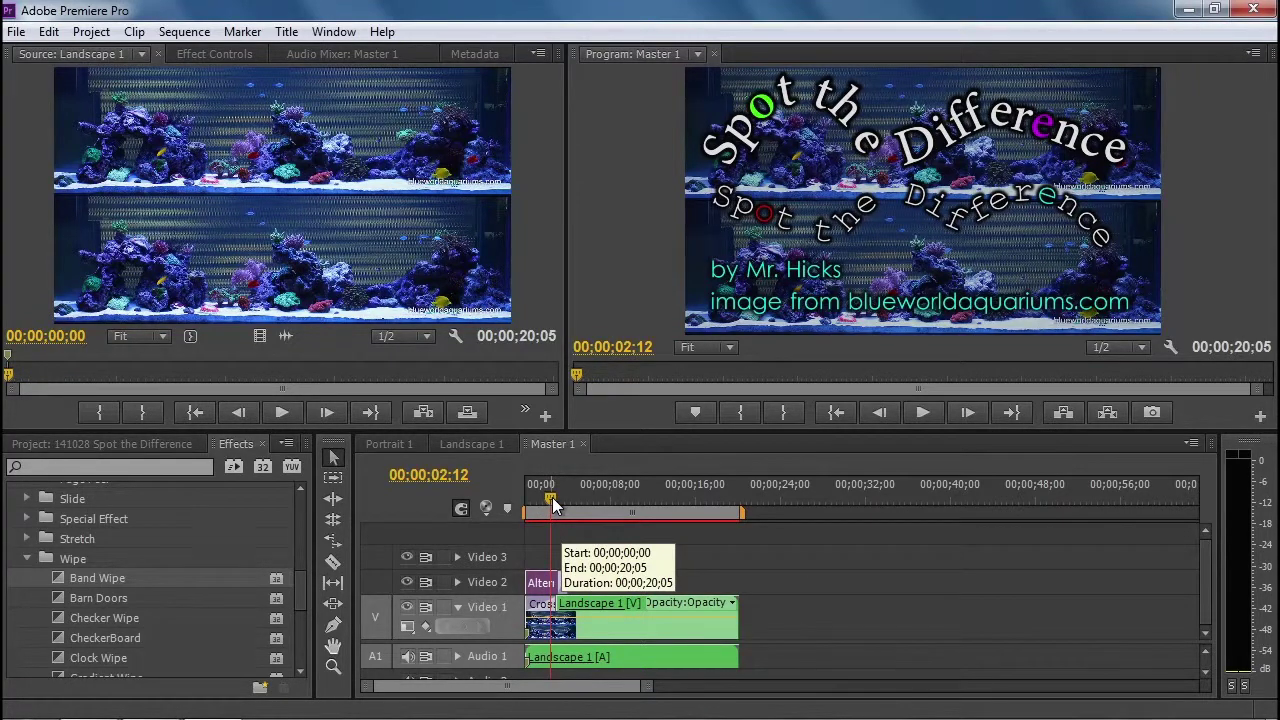
left_click_drag(553, 497, 519, 505)
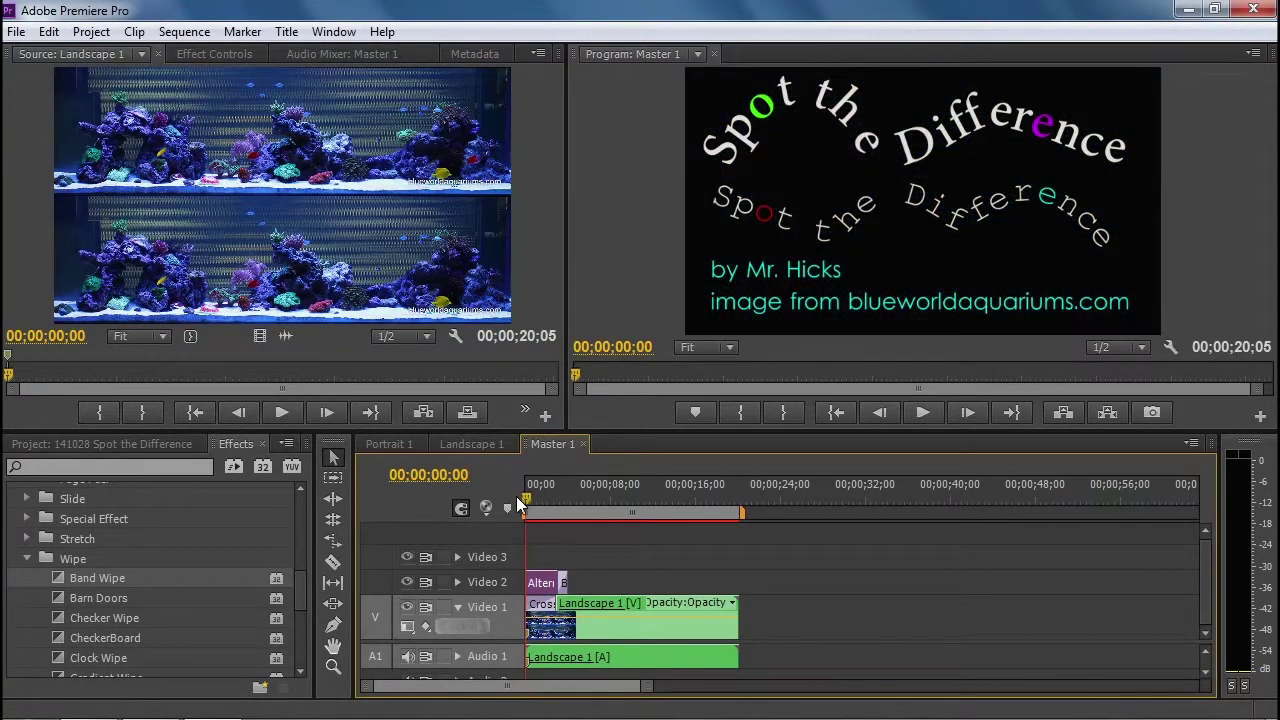